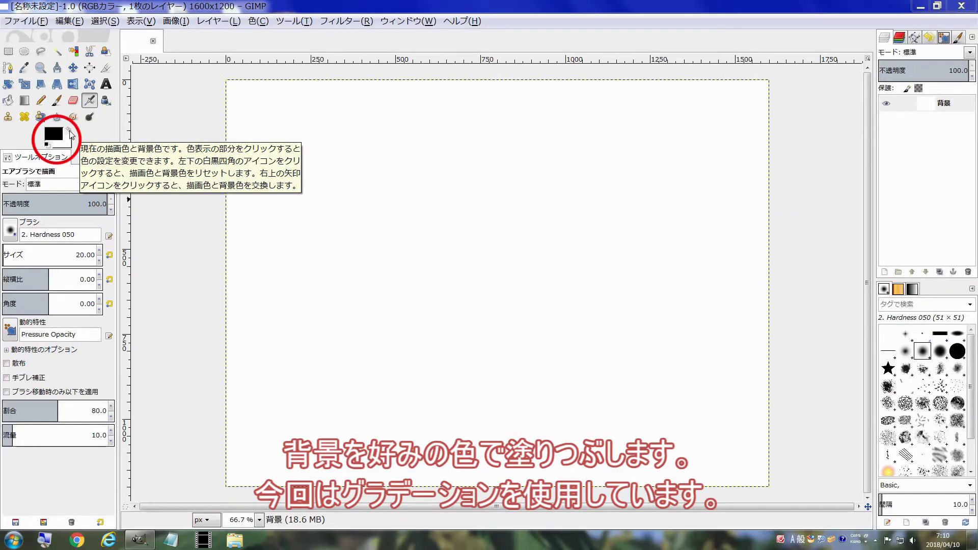
- Make deep blue 0024c1 the foreground colour, keeping black as the background colour
{"action": "left_click", "coordinate": [70, 134]}
{"action": "left_click", "coordinate": [57, 137]}
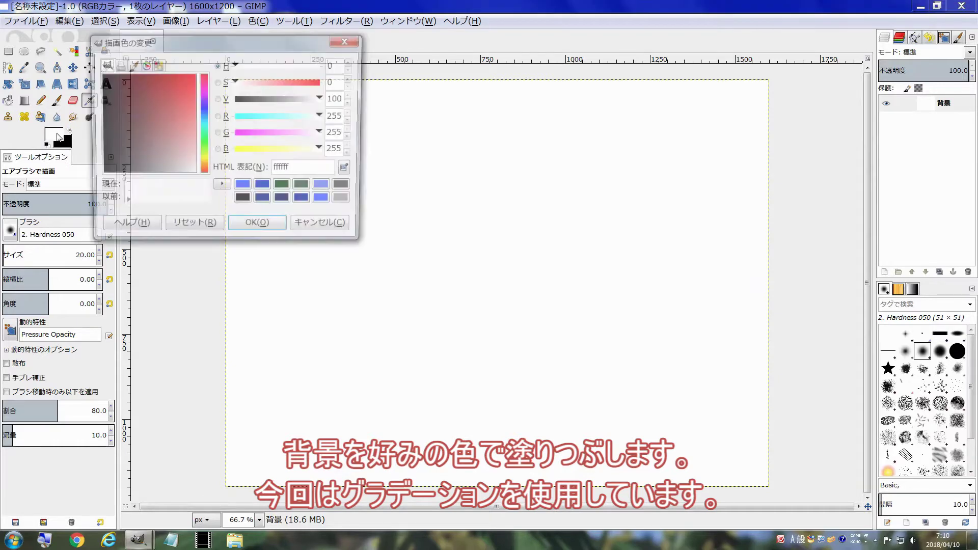
{"action": "left_click", "coordinate": [243, 188]}
{"action": "left_click_drag", "start_coordinate": [179, 96], "coordinate": [172, 70]}
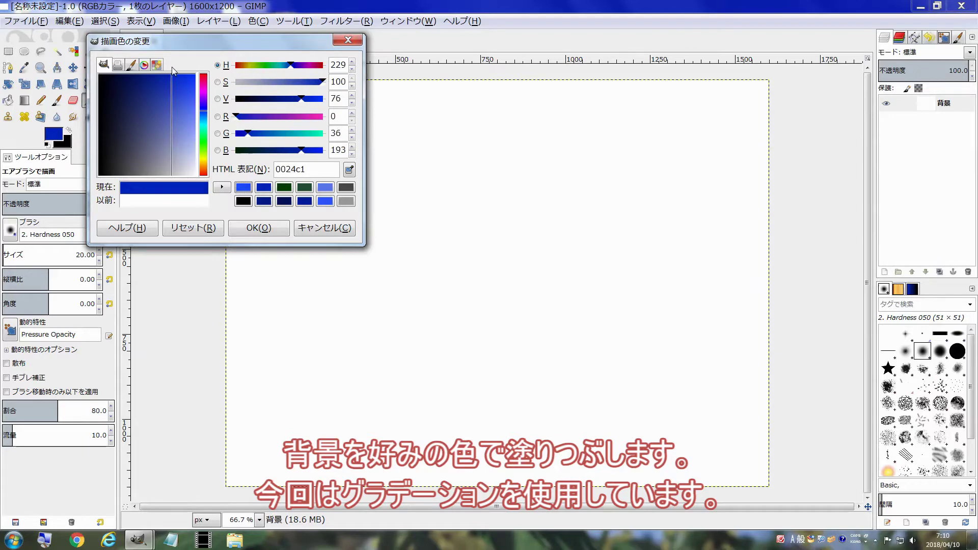
{"action": "left_click", "coordinate": [271, 220]}
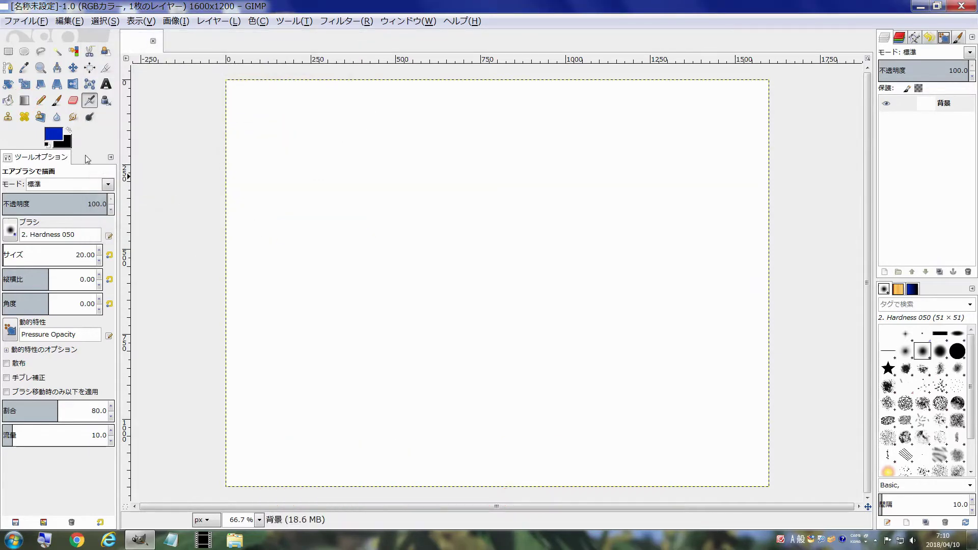
- Fill the background with a horizontal radial blue-to-black gradient from the centre, then reset the colours
{"action": "left_click", "coordinate": [24, 101]}
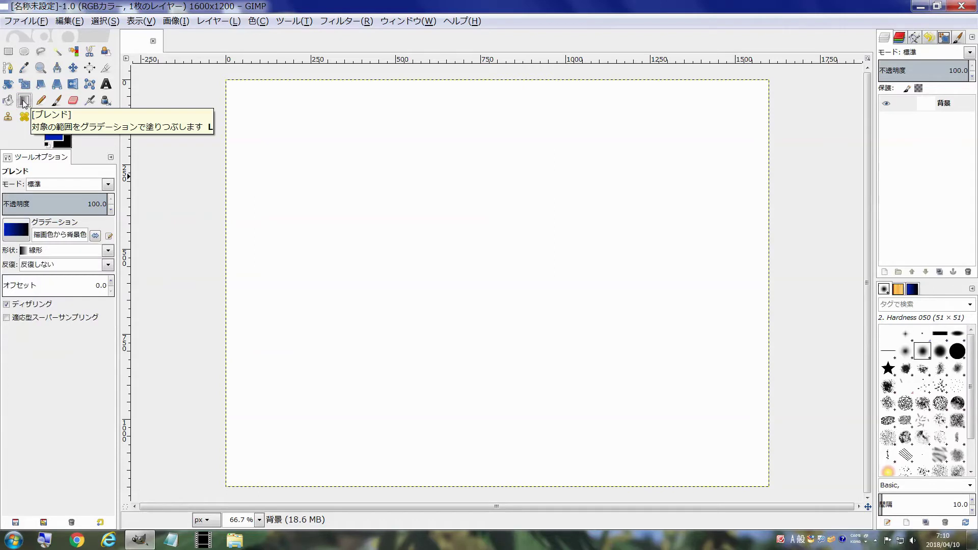
{"action": "left_click", "coordinate": [109, 251]}
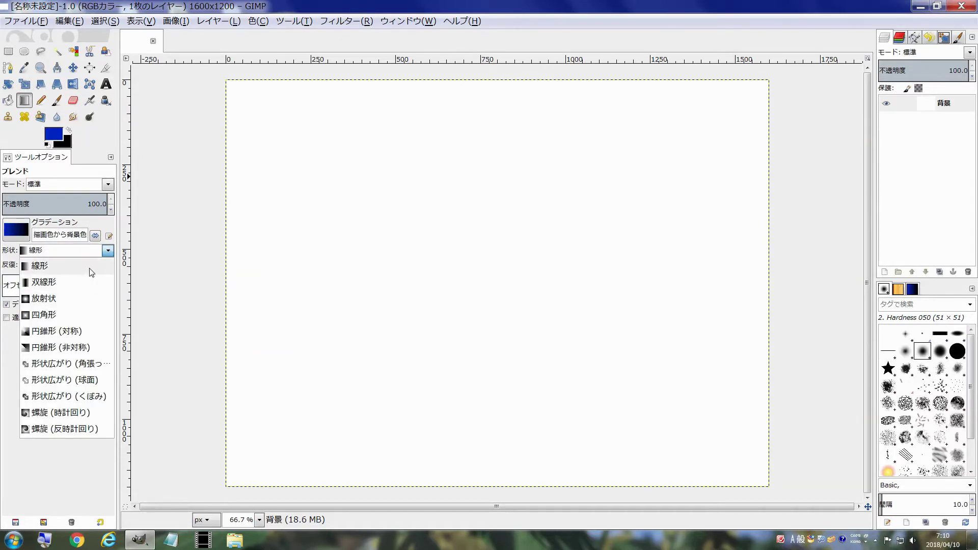
{"action": "left_click", "coordinate": [83, 298]}
{"action": "left_click_drag", "start_coordinate": [480, 280], "coordinate": [170, 279]}
{"action": "key", "text": "ctrl"}
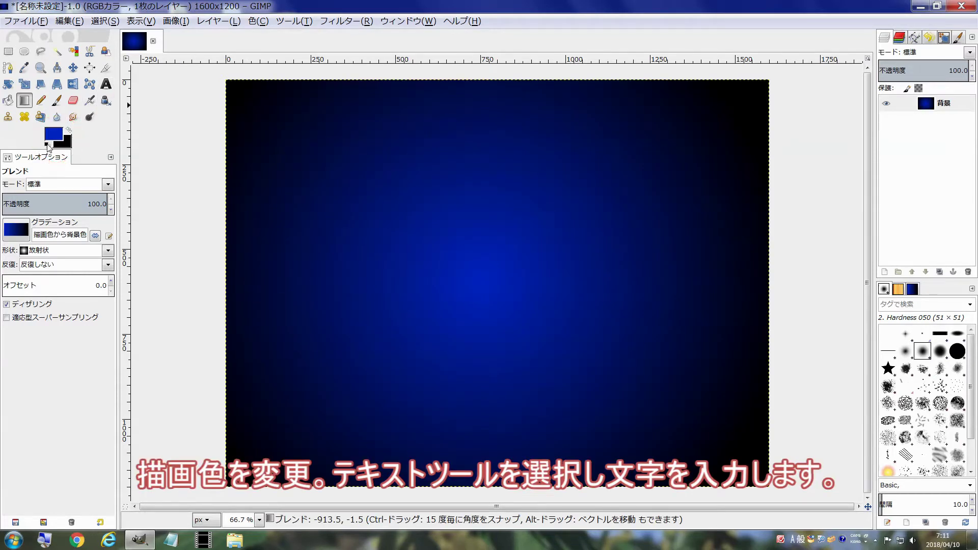
{"action": "left_click", "coordinate": [47, 145]}
- Add white Sans Bold text reading 'GIMP' in a text box across the canvas
{"action": "left_click", "coordinate": [69, 131]}
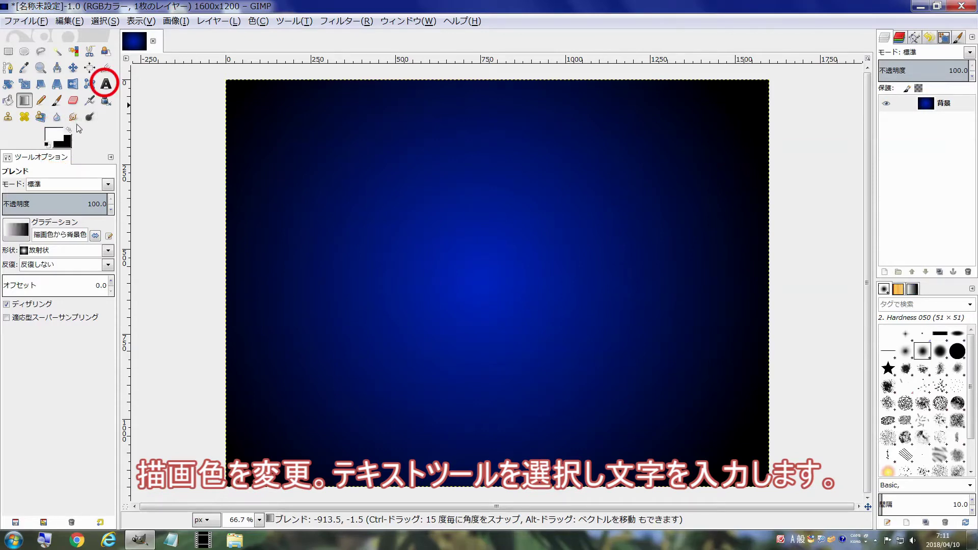
{"action": "left_click", "coordinate": [106, 84]}
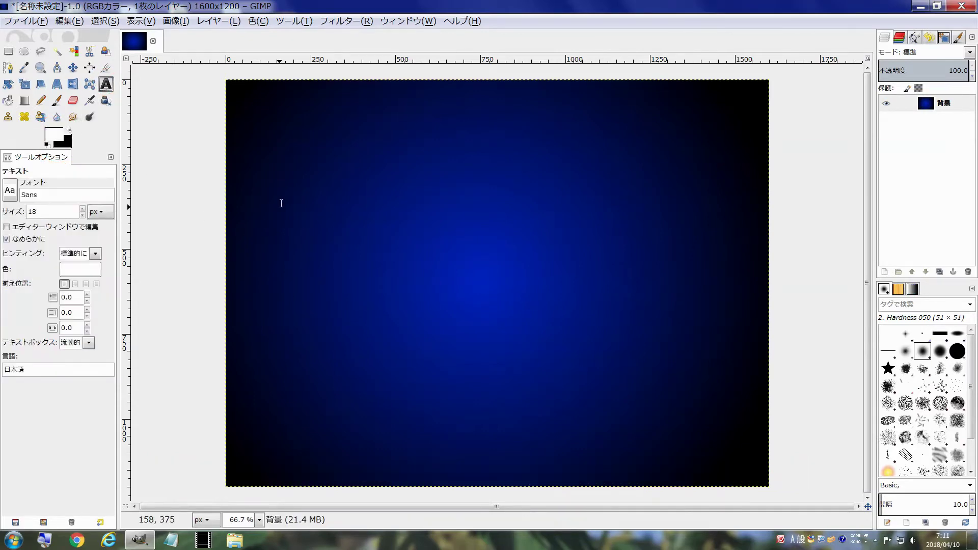
{"action": "left_click_drag", "start_coordinate": [285, 198], "coordinate": [647, 356]}
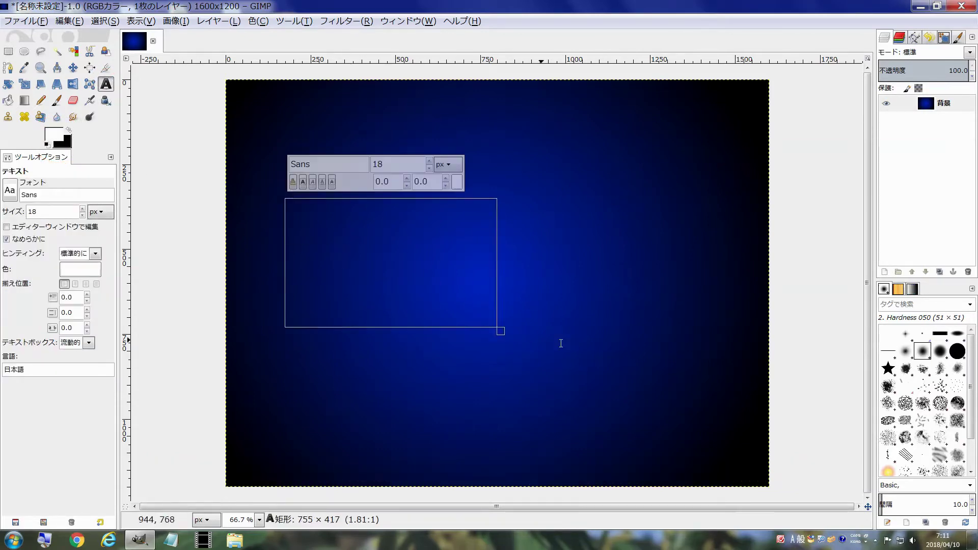
{"action": "left_click", "coordinate": [9, 192]}
{"action": "left_click", "coordinate": [31, 228]}
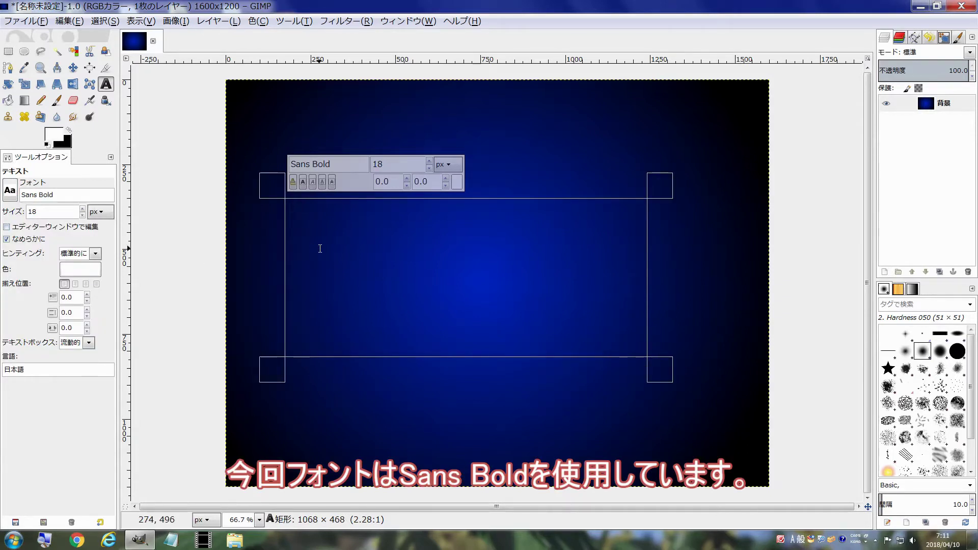
{"action": "type", "text": "GIMP"}
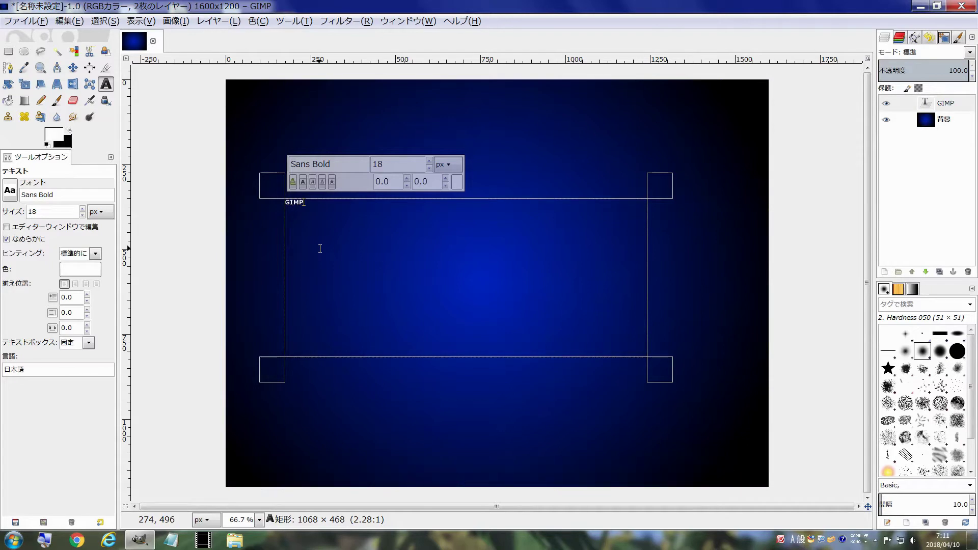
- Enlarge the GIMP text to size 400 and make its text box dynamic
{"action": "left_click", "coordinate": [82, 209]}
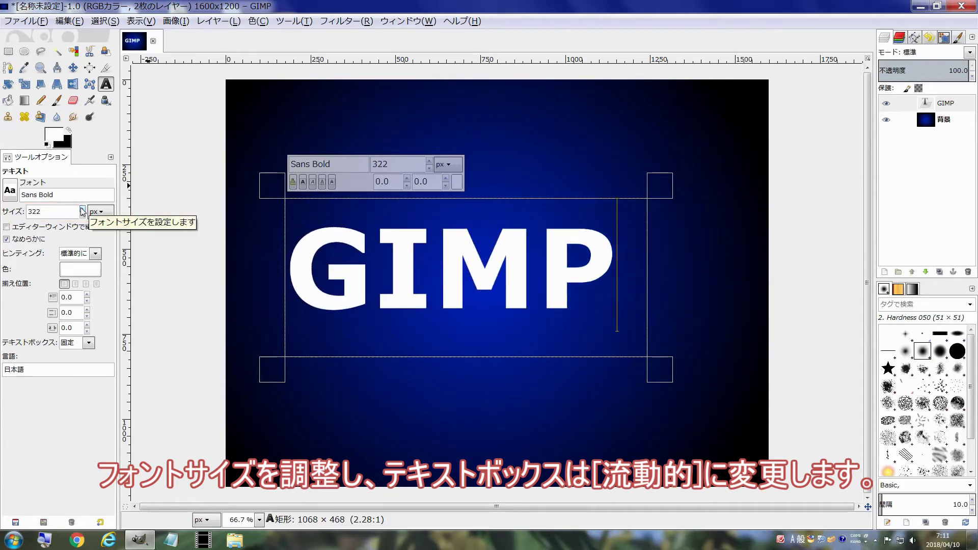
{"action": "left_click", "coordinate": [89, 343]}
{"action": "left_click", "coordinate": [82, 344]}
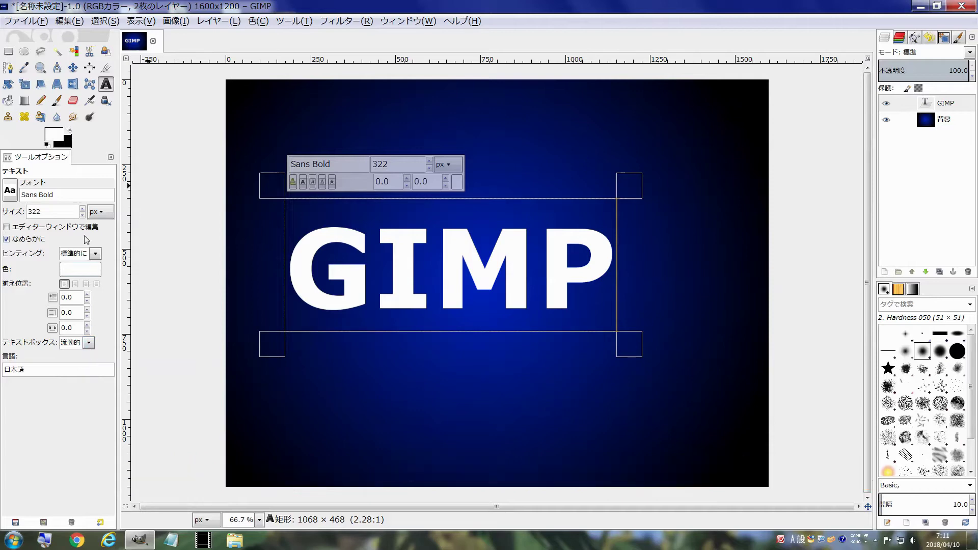
{"action": "left_click", "coordinate": [83, 209]}
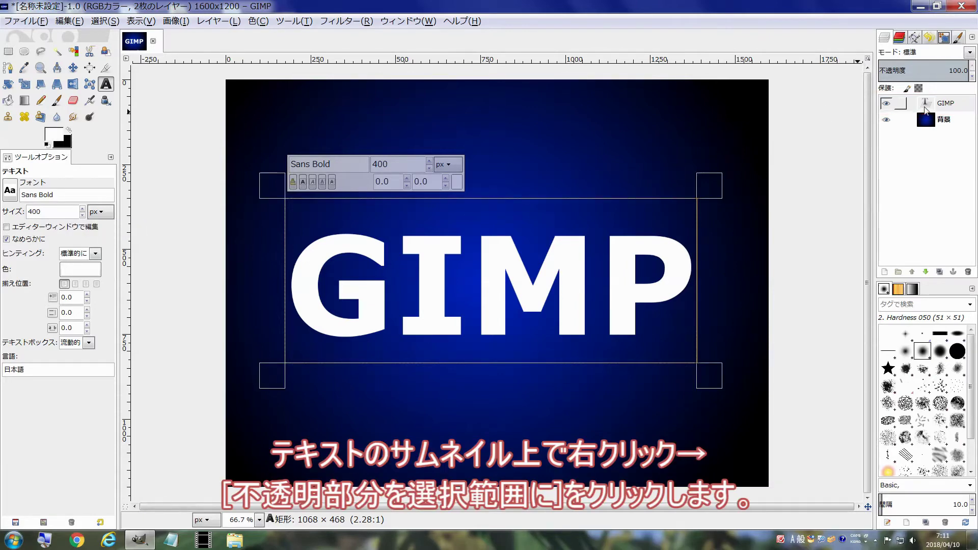
- Select the GIMP letter shapes and set the Blend tool to a linear gradient shape
{"action": "right_click", "coordinate": [926, 108]}
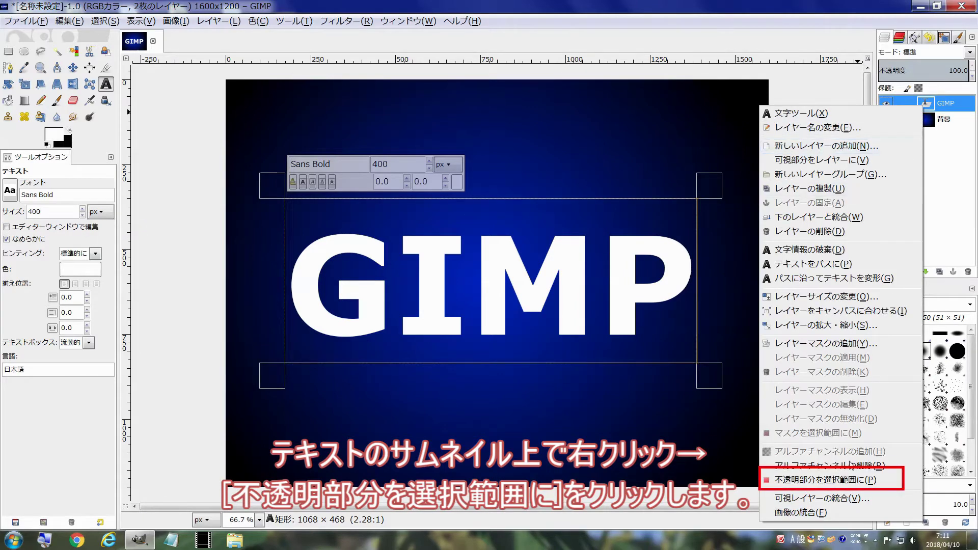
{"action": "left_click", "coordinate": [856, 481]}
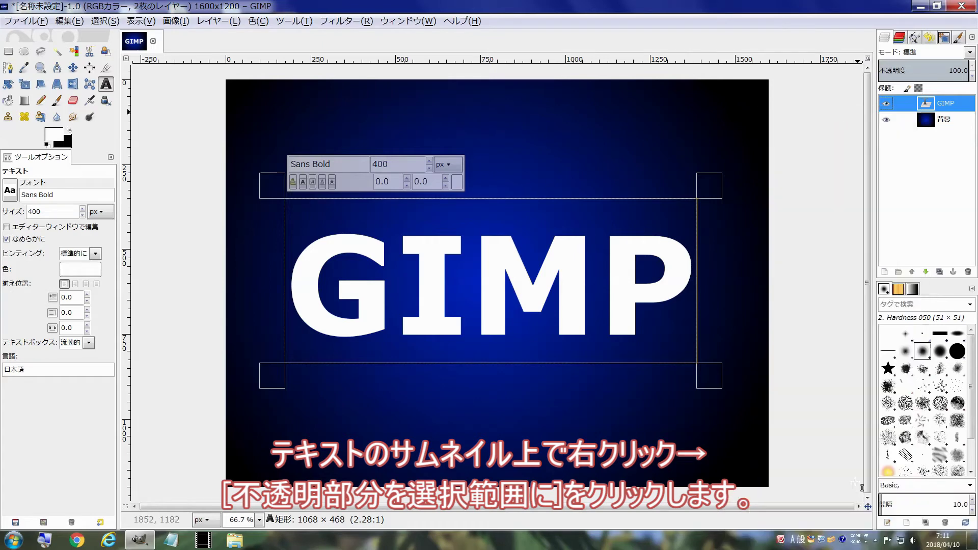
{"action": "left_click", "coordinate": [24, 100]}
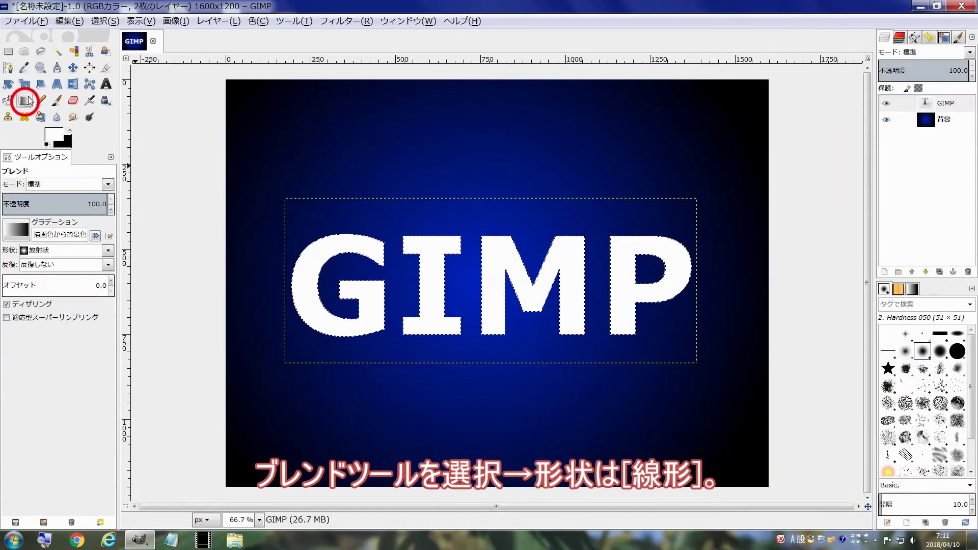
{"action": "left_click", "coordinate": [108, 251]}
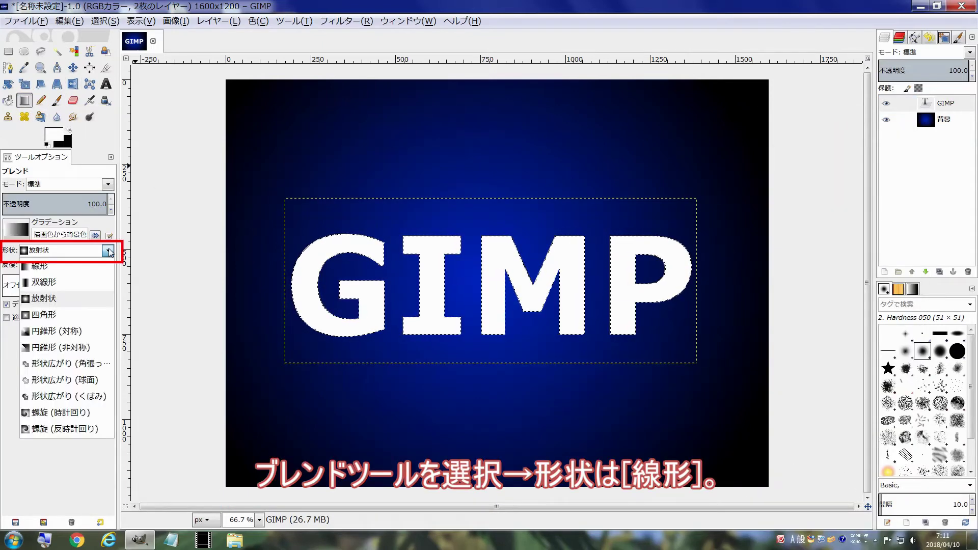
{"action": "left_click", "coordinate": [90, 270]}
- Fill the letters top-to-bottom with the Golden gradient, then clear the selection
{"action": "left_click", "coordinate": [17, 230]}
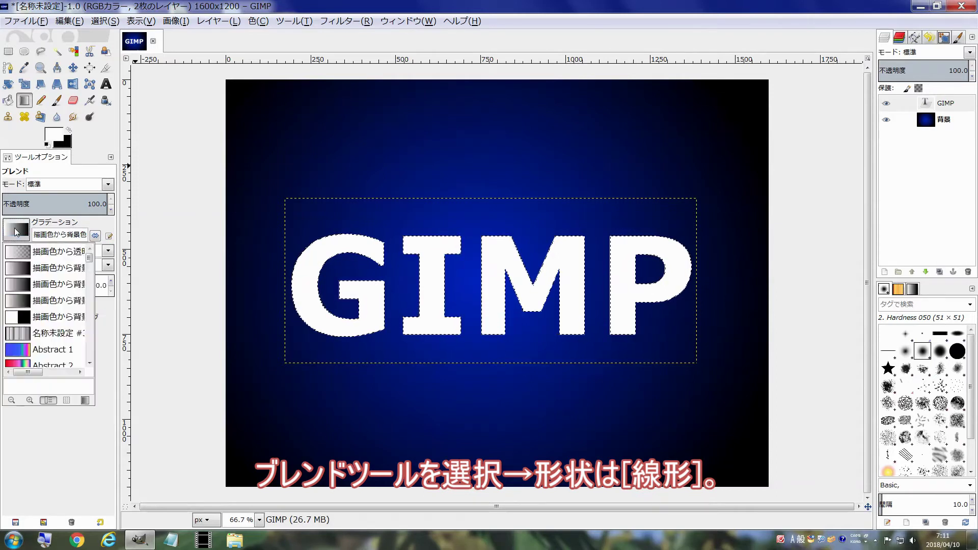
{"action": "scroll", "coordinate": [41, 323], "scroll_direction": "down", "scroll_amount": 3}
{"action": "scroll", "coordinate": [41, 323], "scroll_direction": "down", "scroll_amount": 4}
{"action": "scroll", "coordinate": [41, 324], "scroll_direction": "down", "scroll_amount": 4}
{"action": "scroll", "coordinate": [41, 324], "scroll_direction": "down", "scroll_amount": 10}
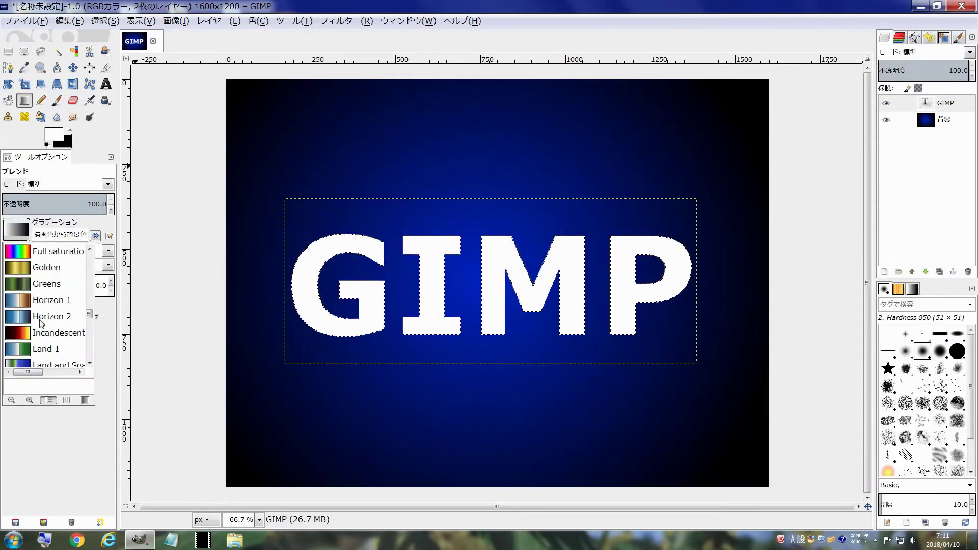
{"action": "scroll", "coordinate": [41, 323], "scroll_direction": "down", "scroll_amount": 1}
{"action": "scroll", "coordinate": [41, 324], "scroll_direction": "up", "scroll_amount": 1}
{"action": "left_click", "coordinate": [46, 267]}
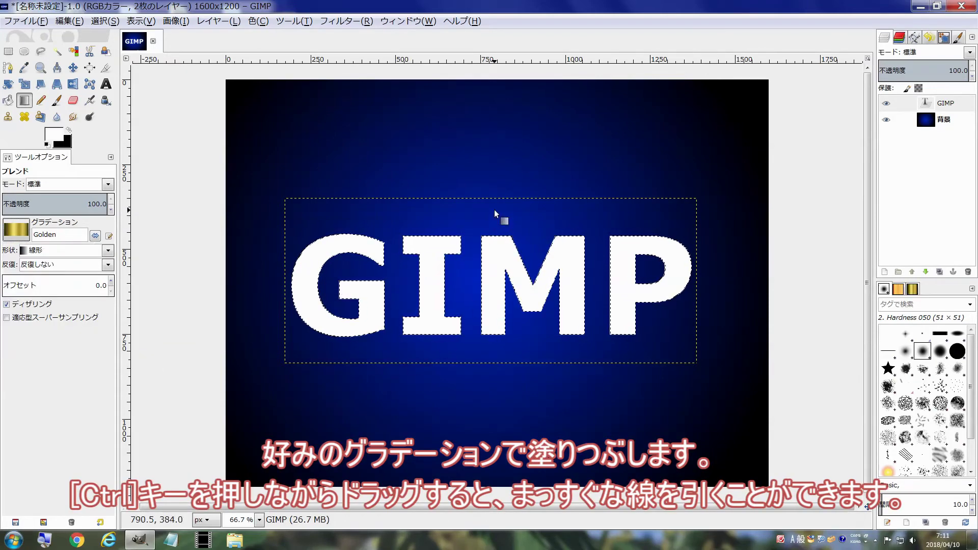
{"action": "left_click_drag", "start_coordinate": [494, 206], "coordinate": [496, 382]}
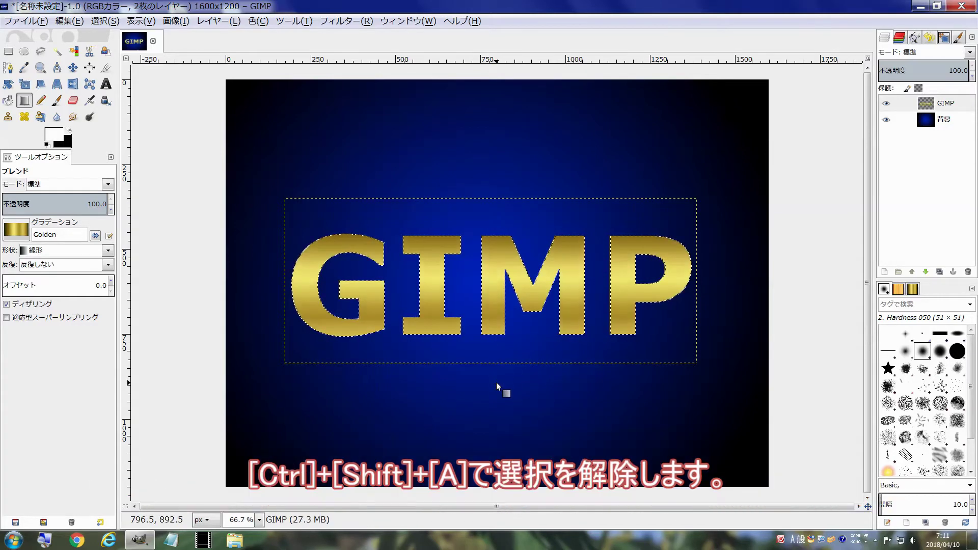
{"action": "key", "text": "ctrl+shift+a"}
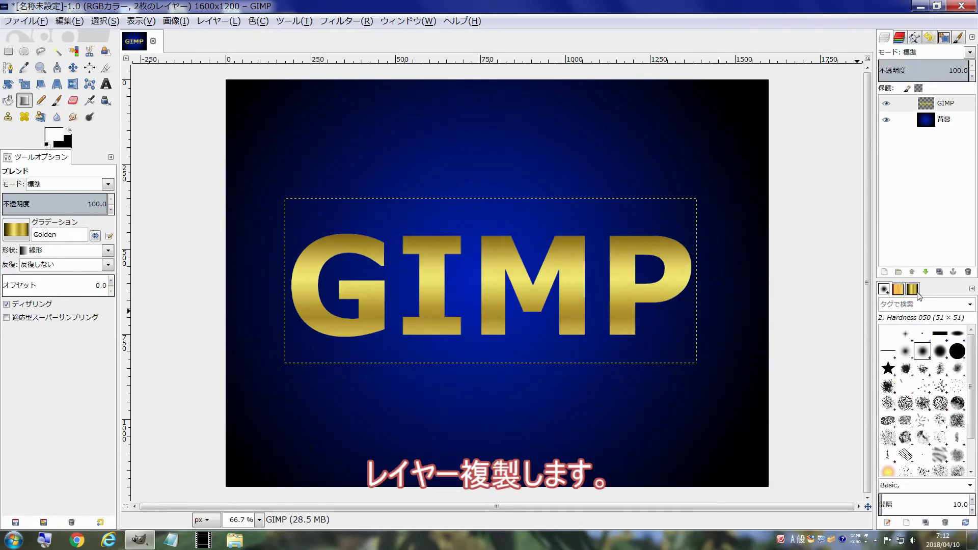
- Duplicate the gold text layer and apply a Zoom motion blur, length 40, without blurring outward
{"action": "left_click", "coordinate": [940, 272]}
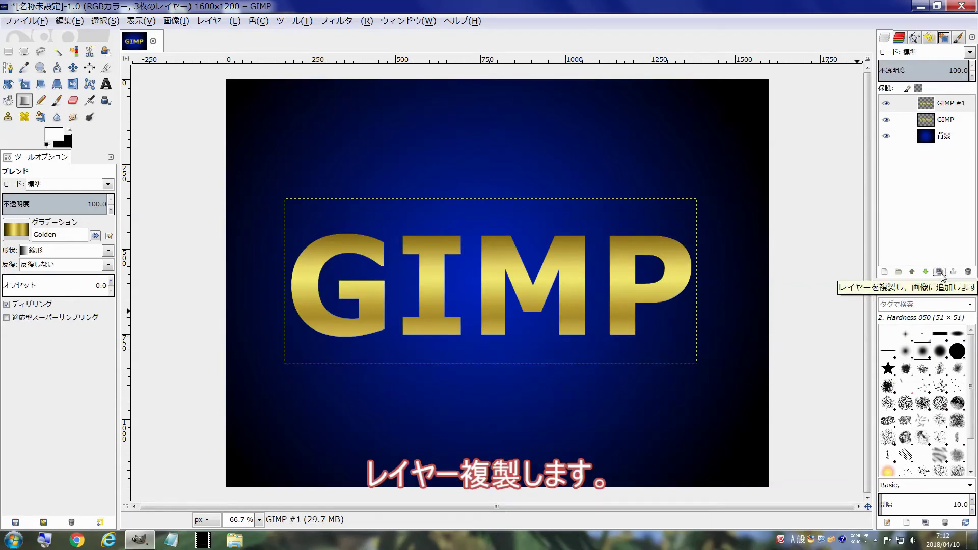
{"action": "left_click", "coordinate": [346, 22]}
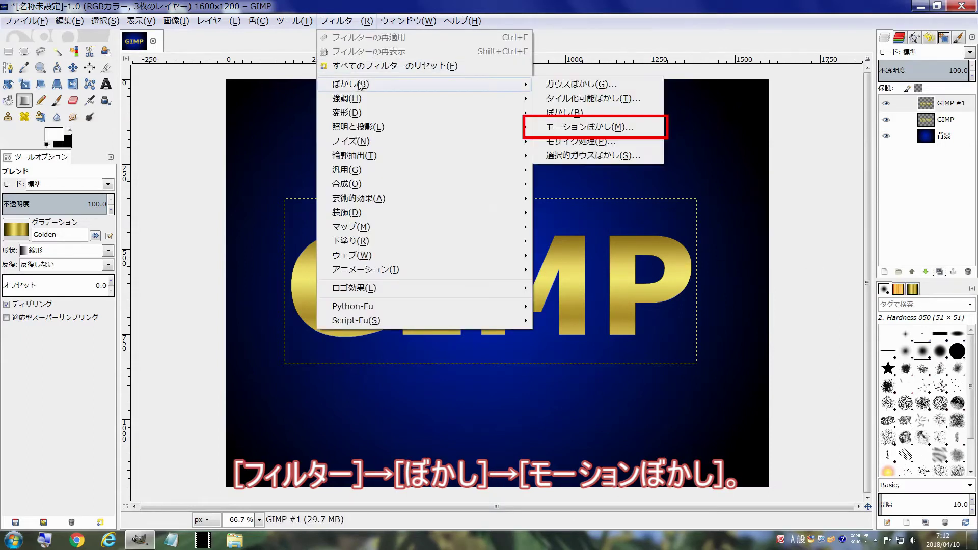
{"action": "mouse_move", "coordinate": [350, 84]}
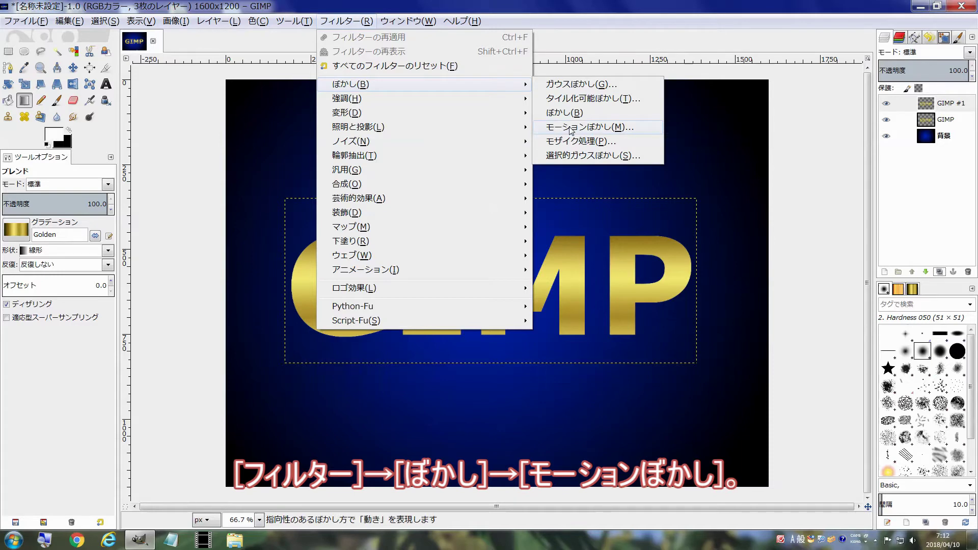
{"action": "left_click", "coordinate": [569, 129]}
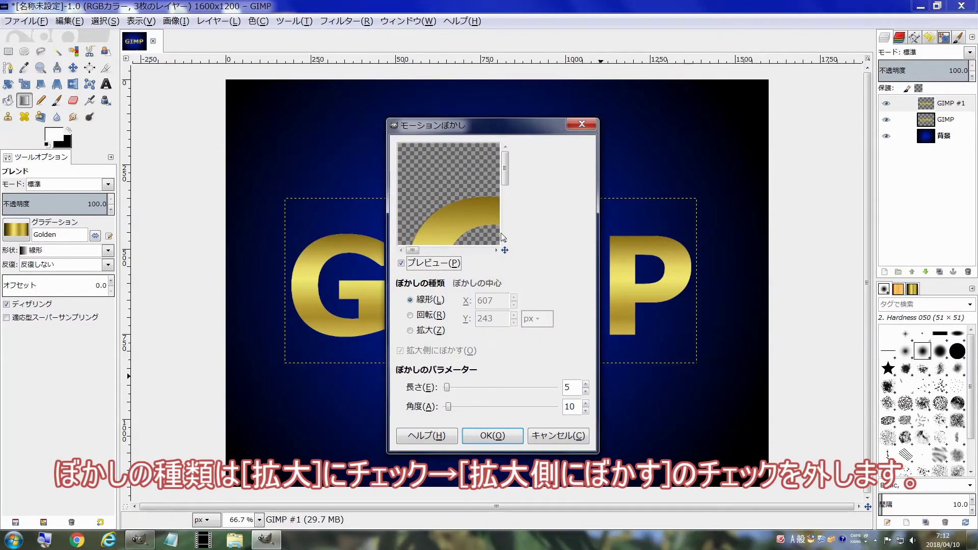
{"action": "left_click_drag", "start_coordinate": [479, 130], "coordinate": [472, 88]}
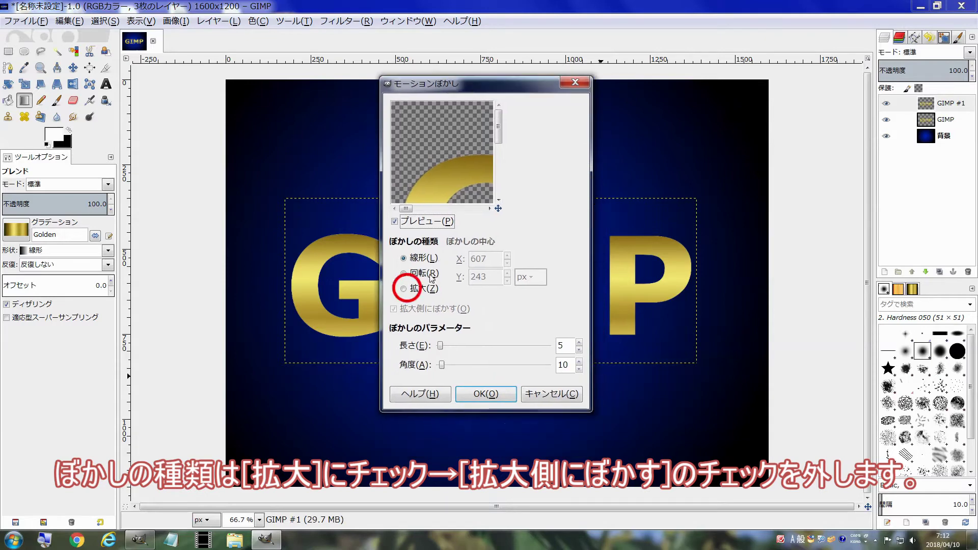
{"action": "left_click", "coordinate": [408, 289]}
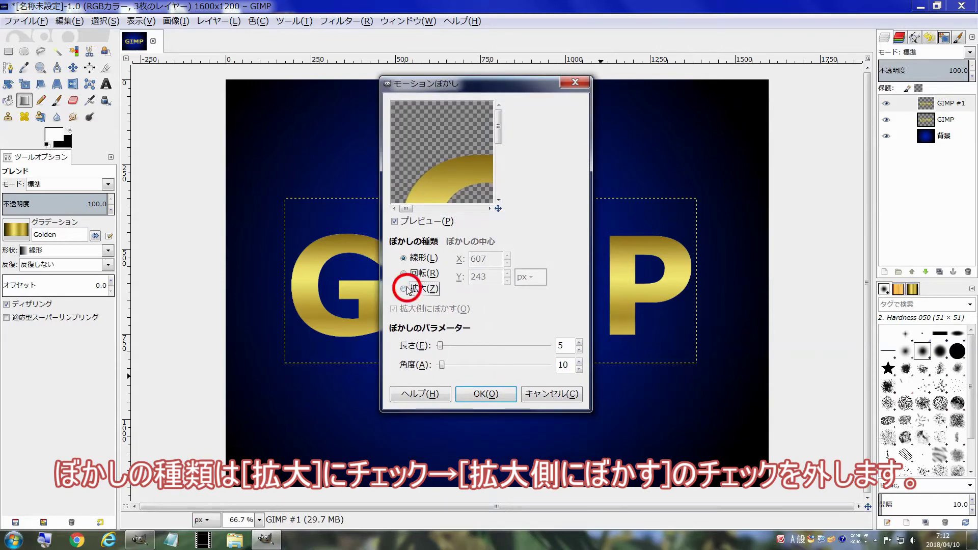
{"action": "left_click", "coordinate": [408, 290]}
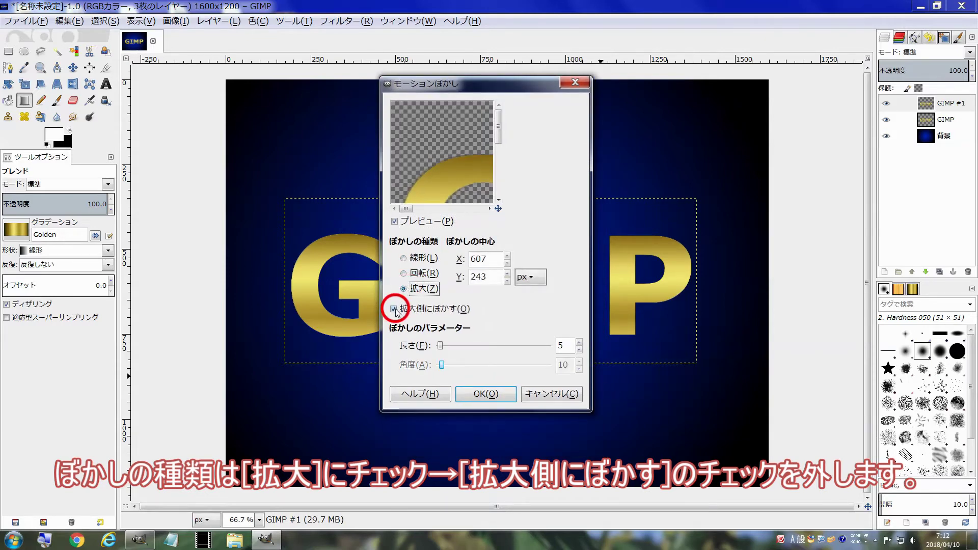
{"action": "left_click", "coordinate": [394, 309]}
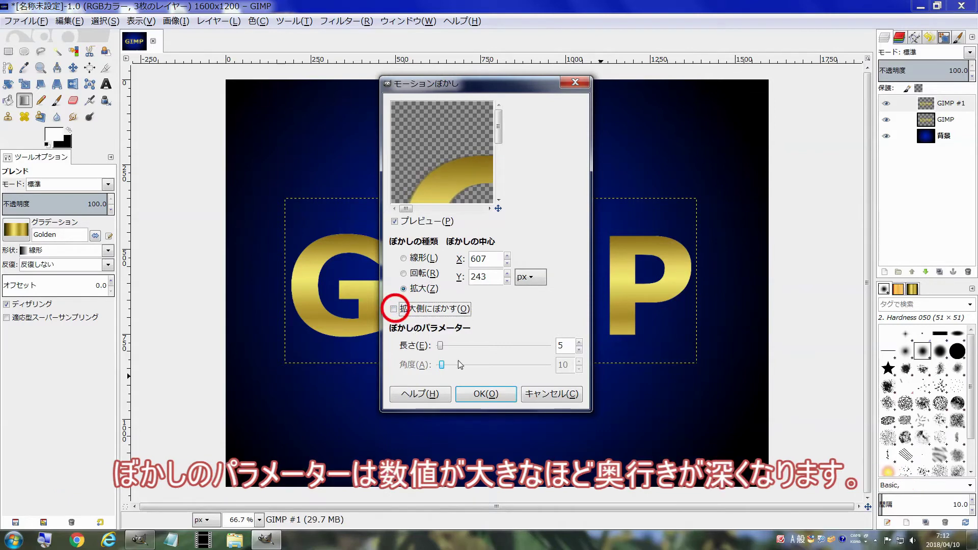
{"action": "left_click", "coordinate": [565, 345]}
{"action": "type", "text": "40"}
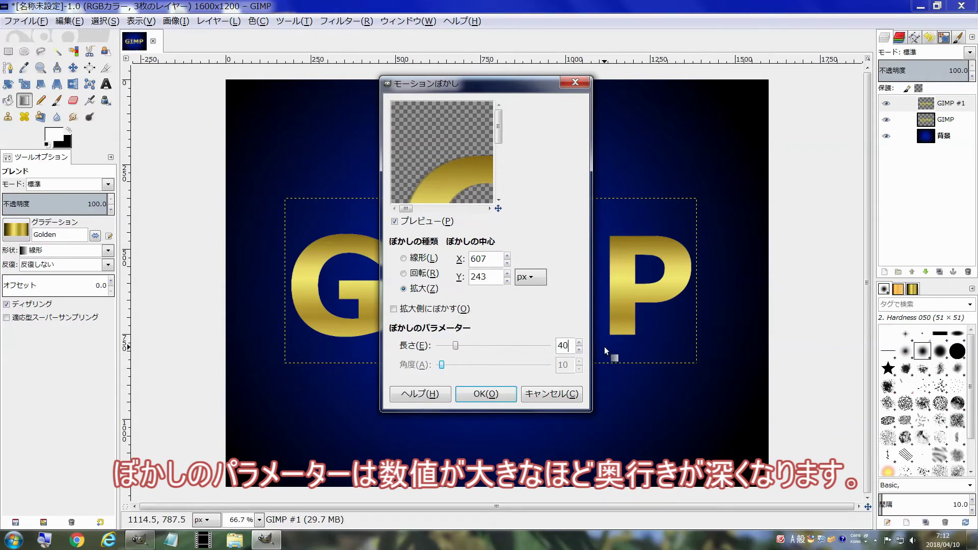
{"action": "left_click", "coordinate": [504, 400]}
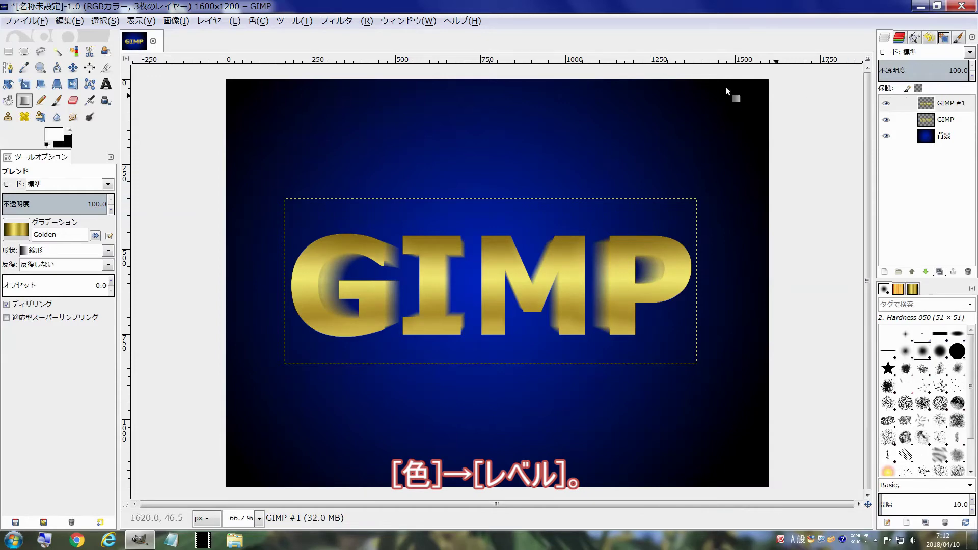
{"action": "left_click", "coordinate": [257, 23]}
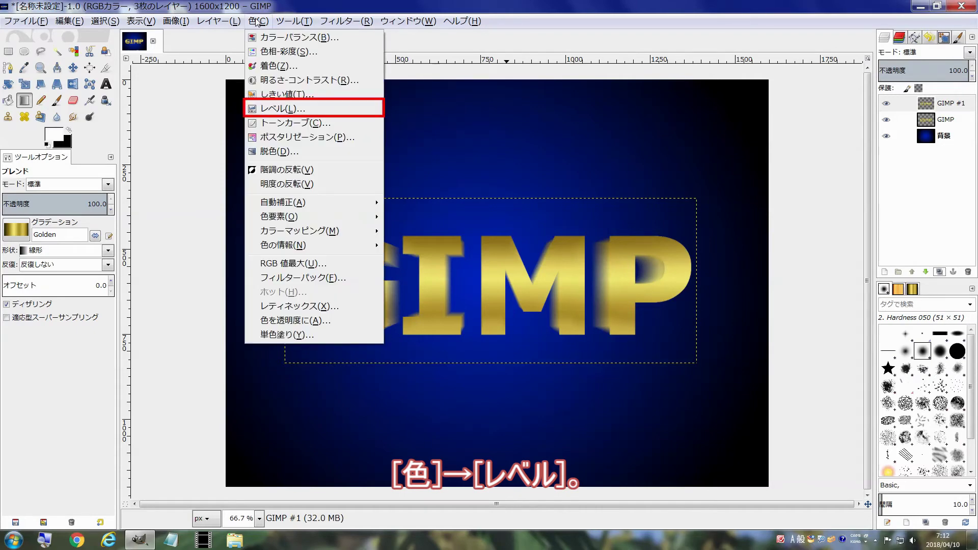
- Set the Alpha channel Levels input white point to 0 on the blurred copy
{"action": "left_click", "coordinate": [281, 109]}
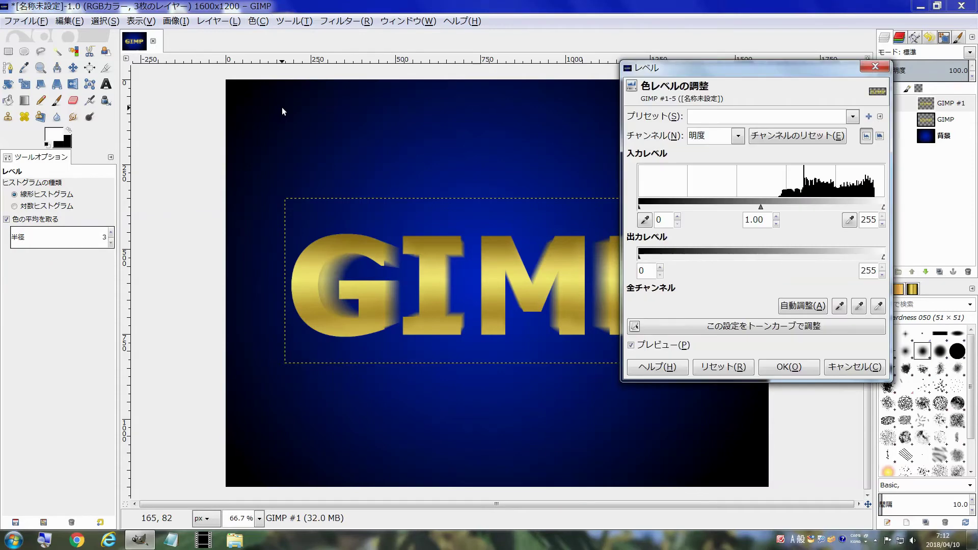
{"action": "left_click_drag", "start_coordinate": [769, 70], "coordinate": [591, 66]}
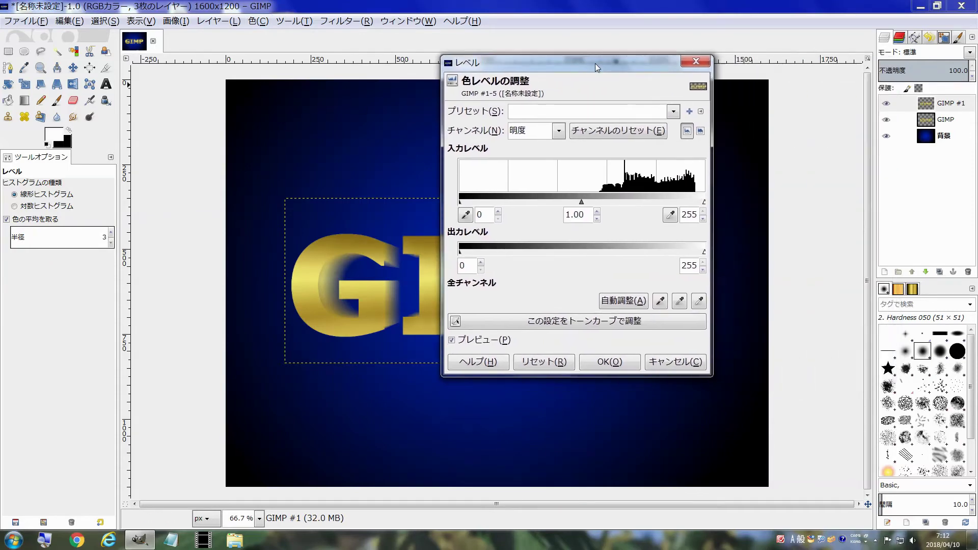
{"action": "left_click", "coordinate": [559, 132]}
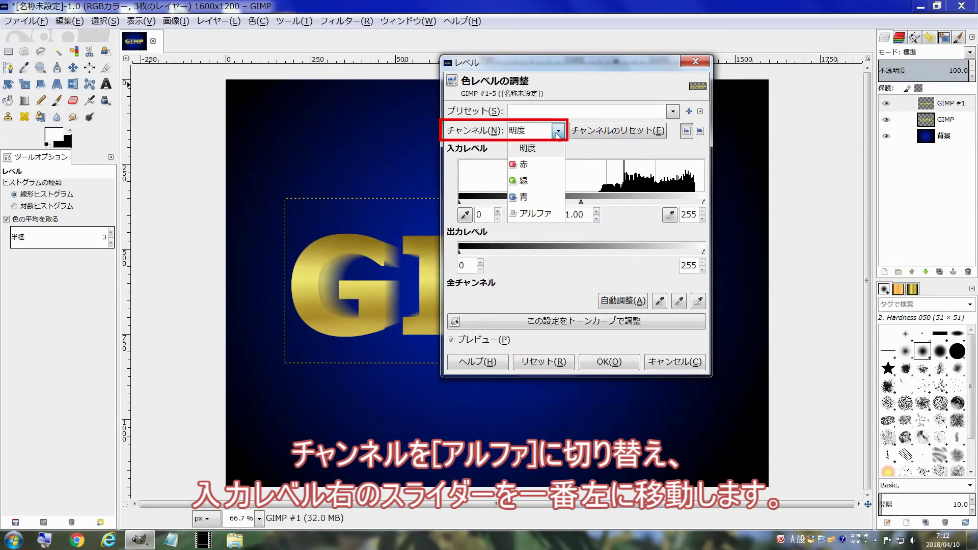
{"action": "left_click", "coordinate": [548, 213]}
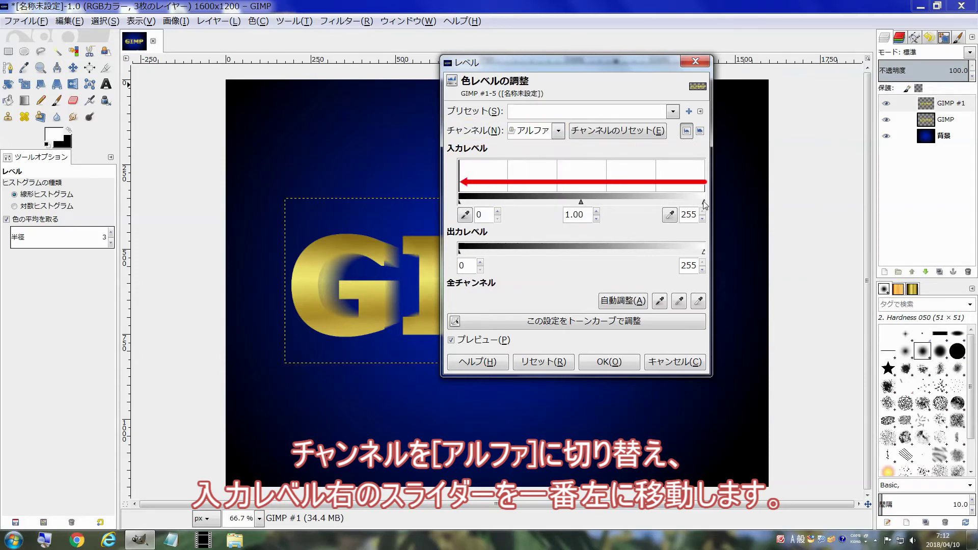
{"action": "left_click_drag", "start_coordinate": [705, 204], "coordinate": [460, 201]}
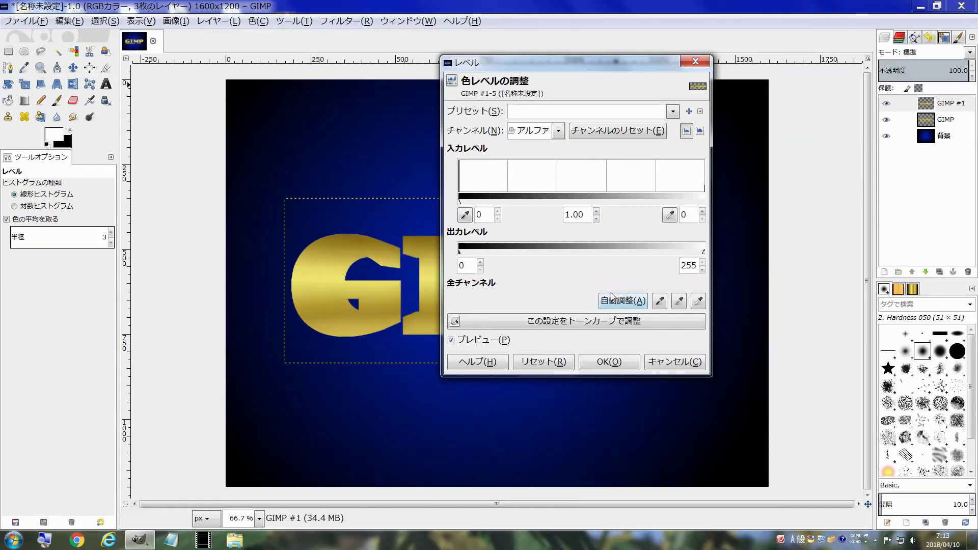
{"action": "left_click", "coordinate": [603, 362]}
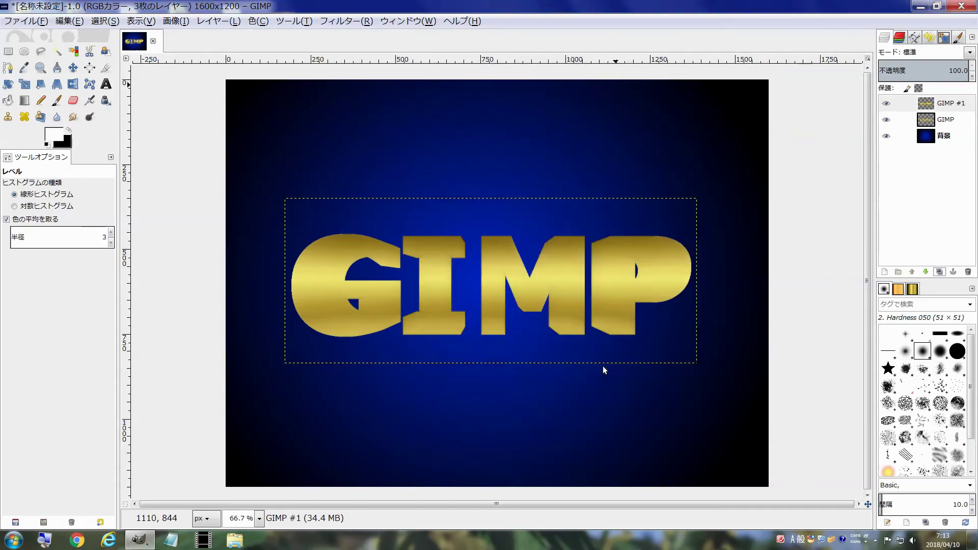
- Move GIMP #1 below the original text and darken it with a Curves midpoint pulled down
{"action": "left_click_drag", "start_coordinate": [938, 104], "coordinate": [940, 122]}
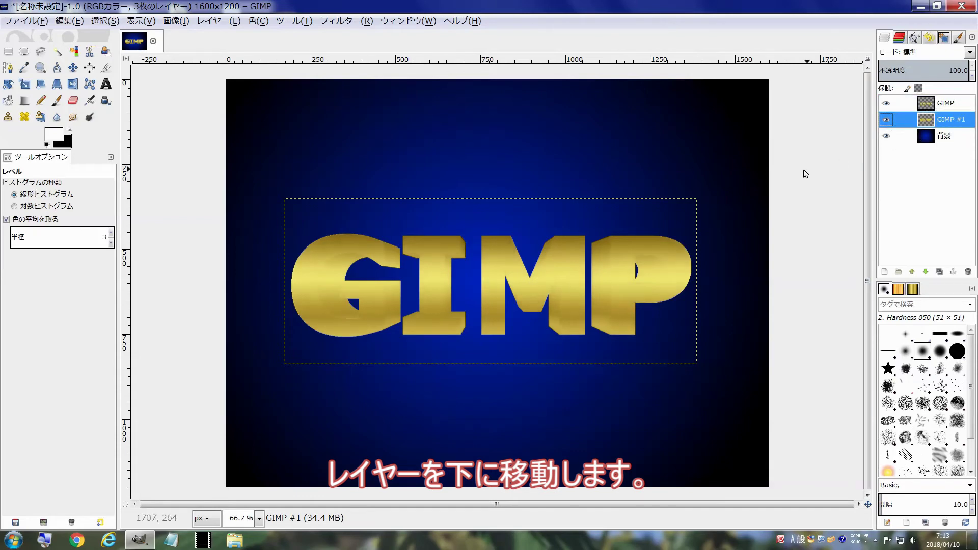
{"action": "left_click", "coordinate": [258, 21]}
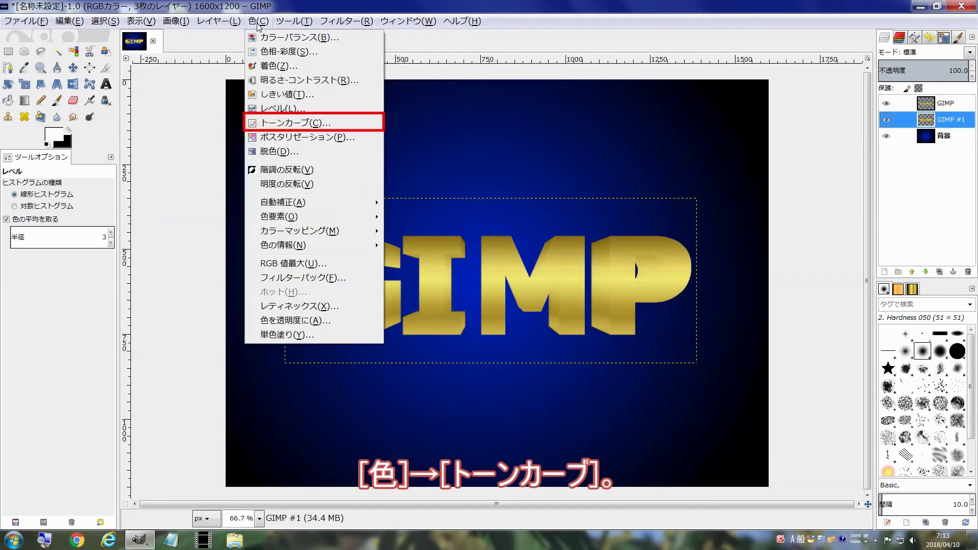
{"action": "left_click", "coordinate": [290, 123]}
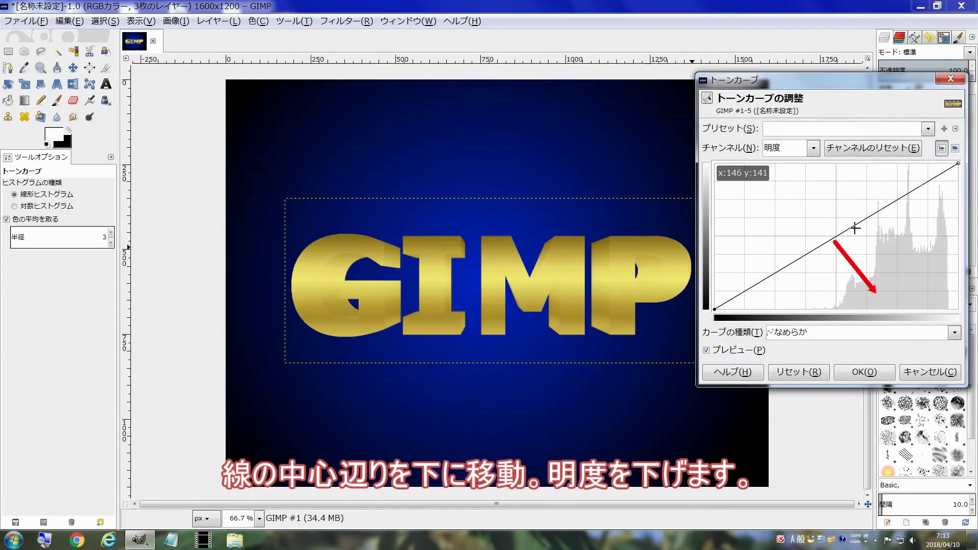
{"action": "left_click", "coordinate": [855, 228]}
{"action": "left_click_drag", "start_coordinate": [855, 228], "coordinate": [879, 273]}
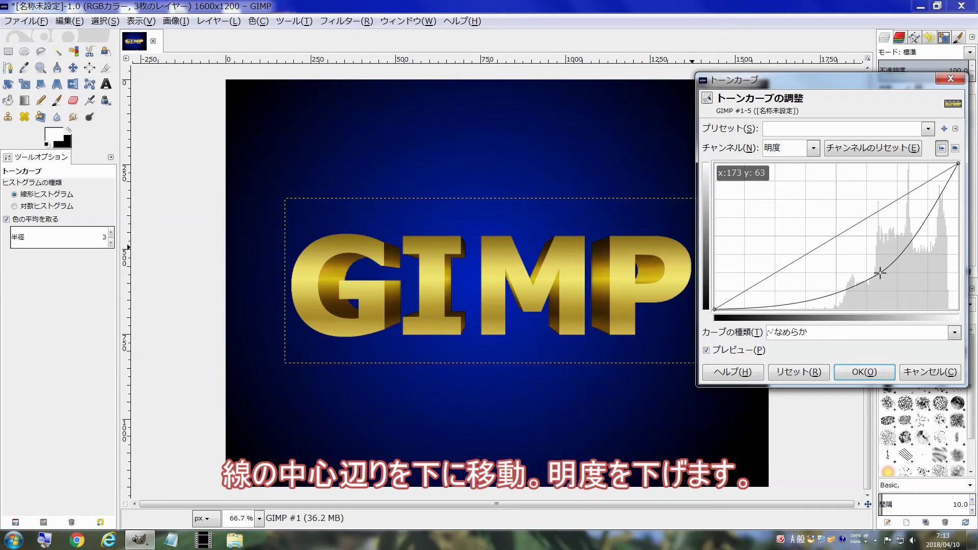
{"action": "left_click", "coordinate": [873, 373]}
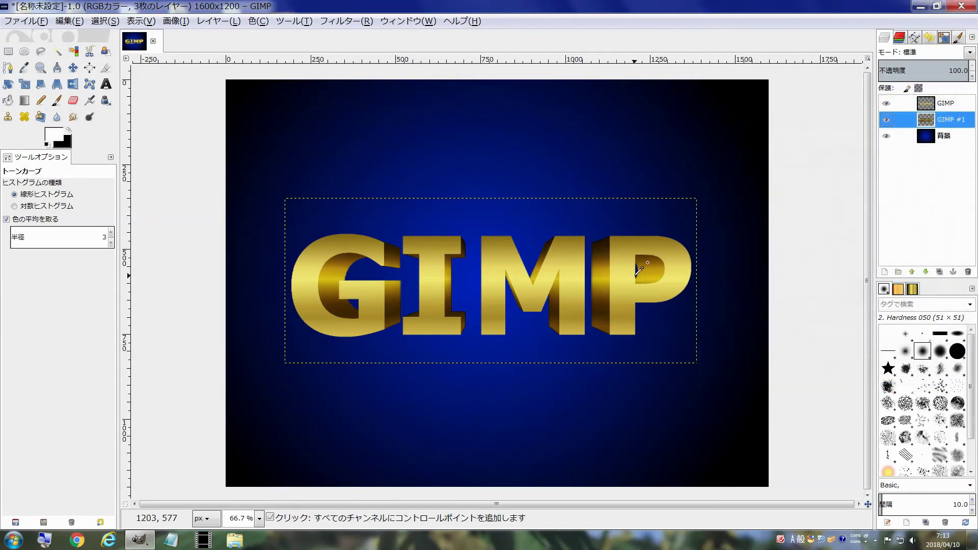
{"action": "scroll", "coordinate": [639, 270], "scroll_direction": "up", "scroll_amount": 5, "text": "ctrl"}
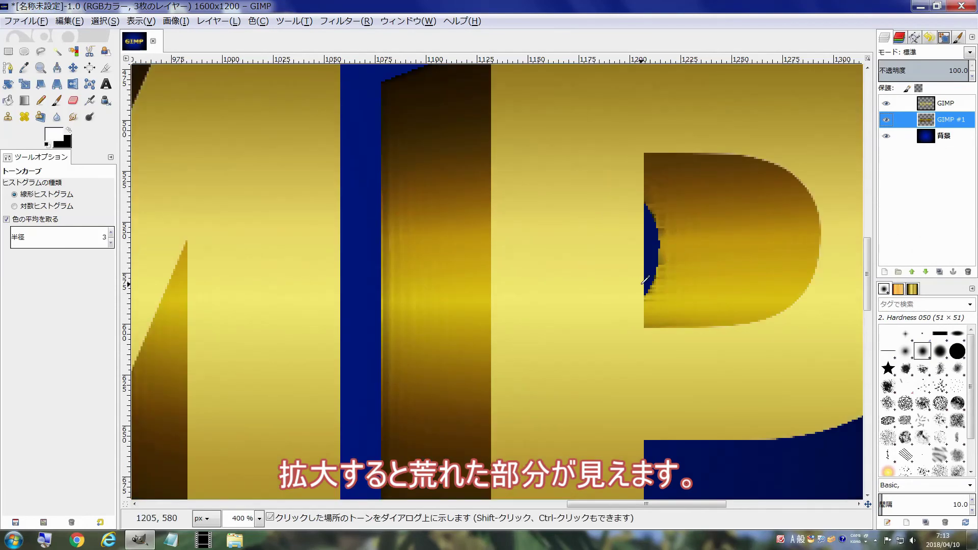
{"action": "scroll", "coordinate": [643, 274], "scroll_direction": "down", "scroll_amount": 4, "text": "ctrl"}
{"action": "scroll", "coordinate": [646, 278], "scroll_direction": "down", "scroll_amount": 1, "text": "ctrl"}
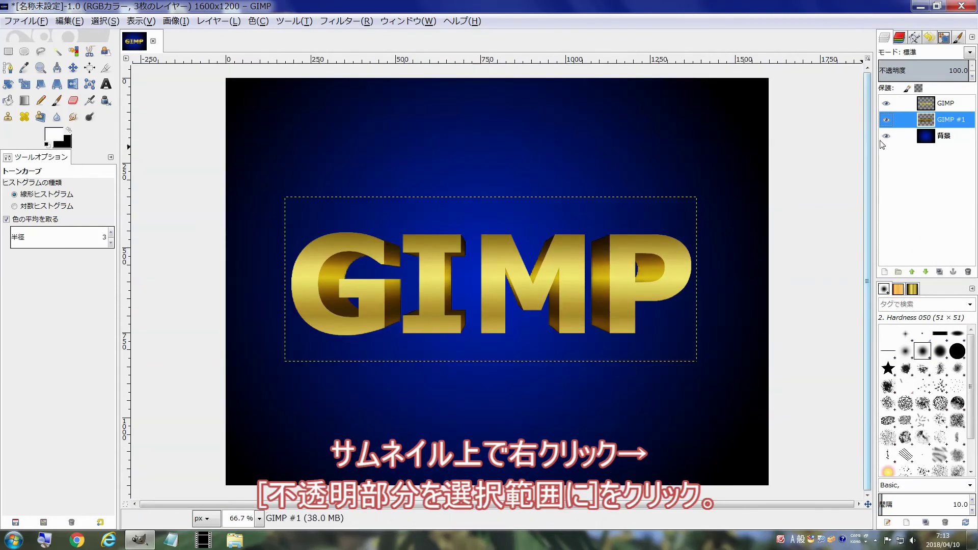
- Apply a 5 px Gaussian blur within the GIMP #1 letter shapes, then deselect
{"action": "right_click", "coordinate": [924, 119]}
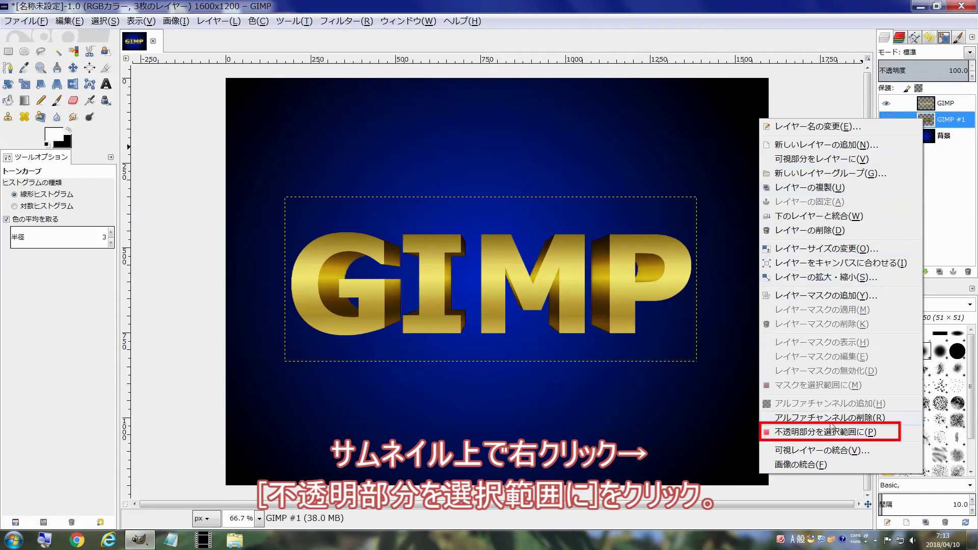
{"action": "left_click", "coordinate": [825, 432]}
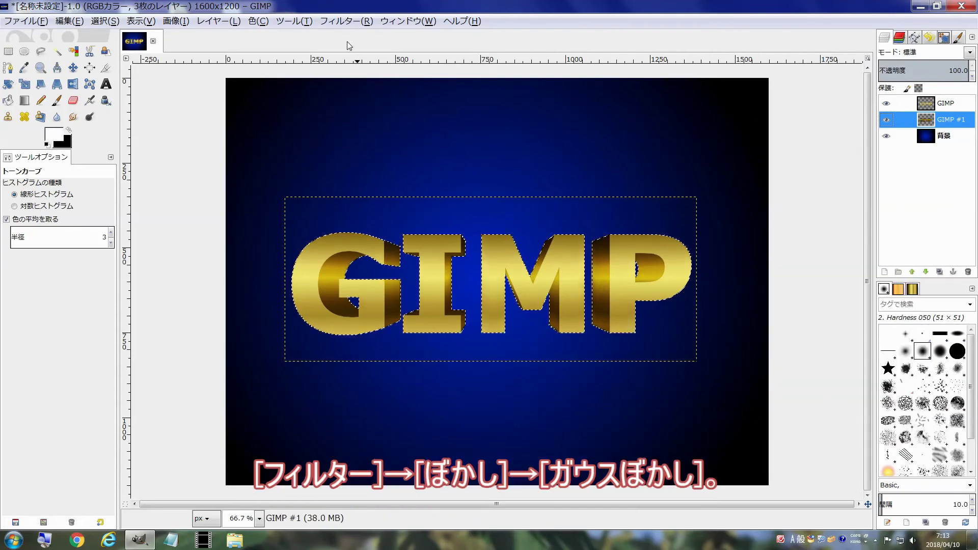
{"action": "left_click", "coordinate": [336, 22]}
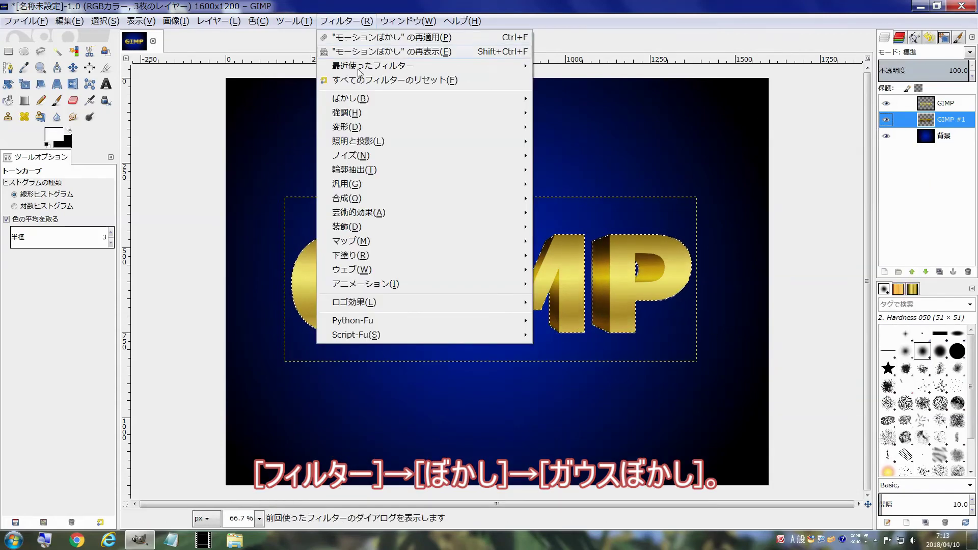
{"action": "mouse_move", "coordinate": [350, 98]}
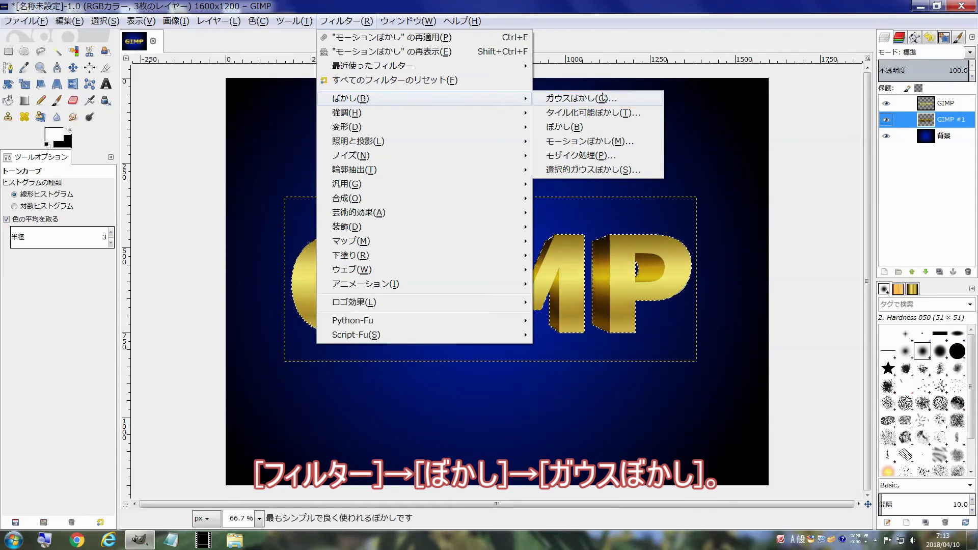
{"action": "left_click", "coordinate": [602, 97]}
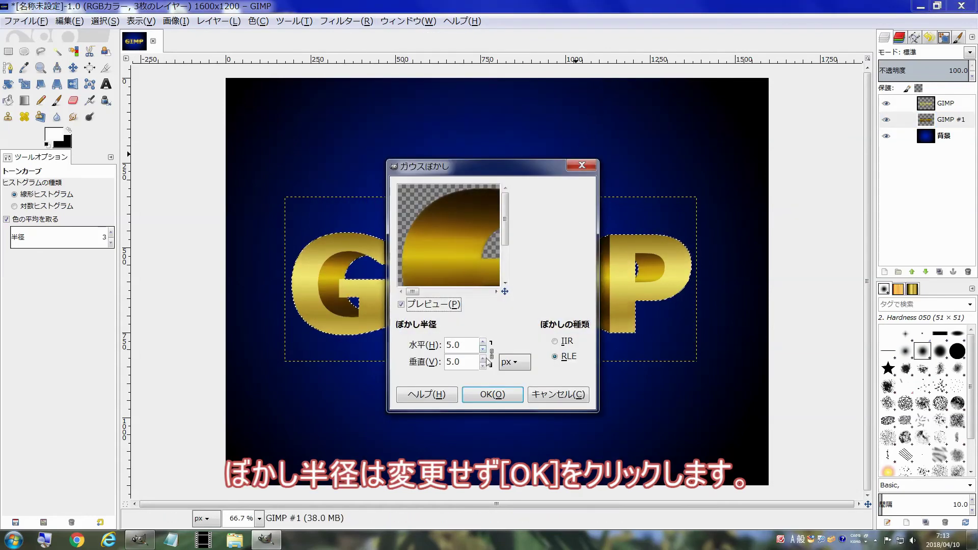
{"action": "left_click", "coordinate": [492, 391]}
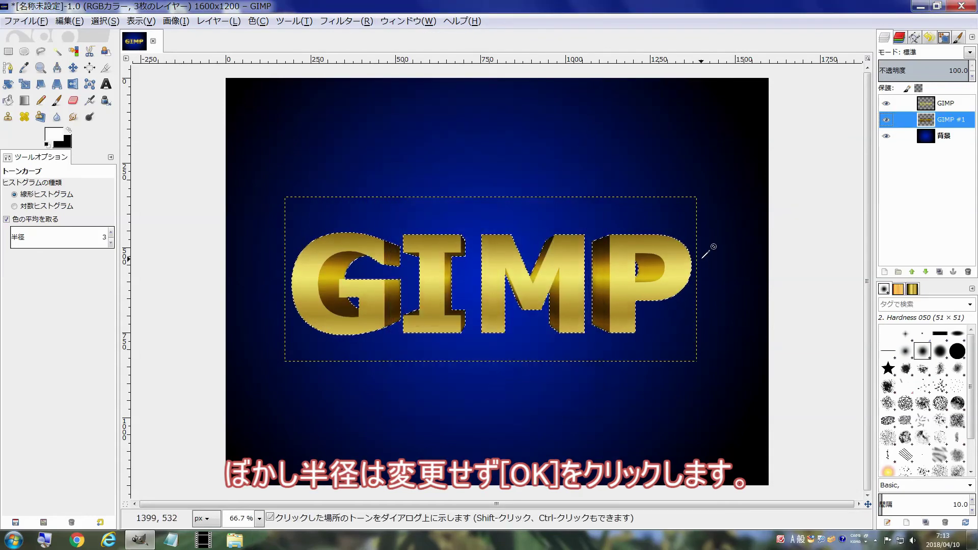
{"action": "scroll", "coordinate": [699, 246], "scroll_direction": "up", "scroll_amount": 4}
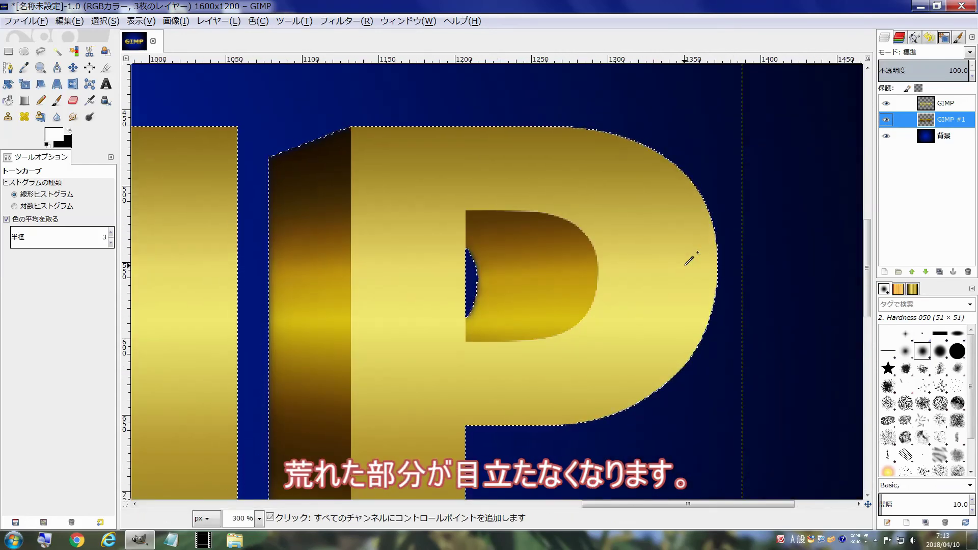
{"action": "key", "text": "ctrl+shift+a"}
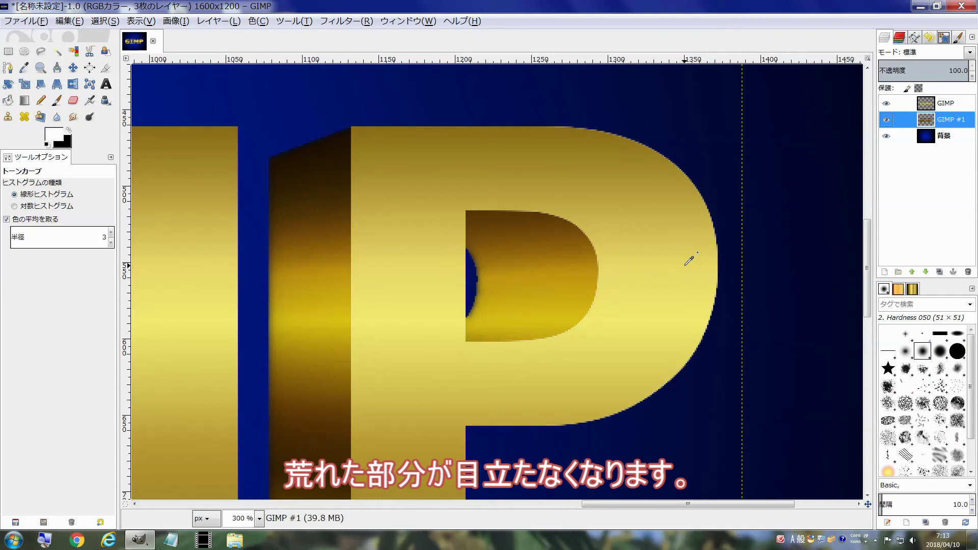
{"action": "scroll", "coordinate": [556, 257], "scroll_direction": "down", "scroll_amount": 3}
{"action": "scroll", "coordinate": [554, 259], "scroll_direction": "down", "scroll_amount": 1}
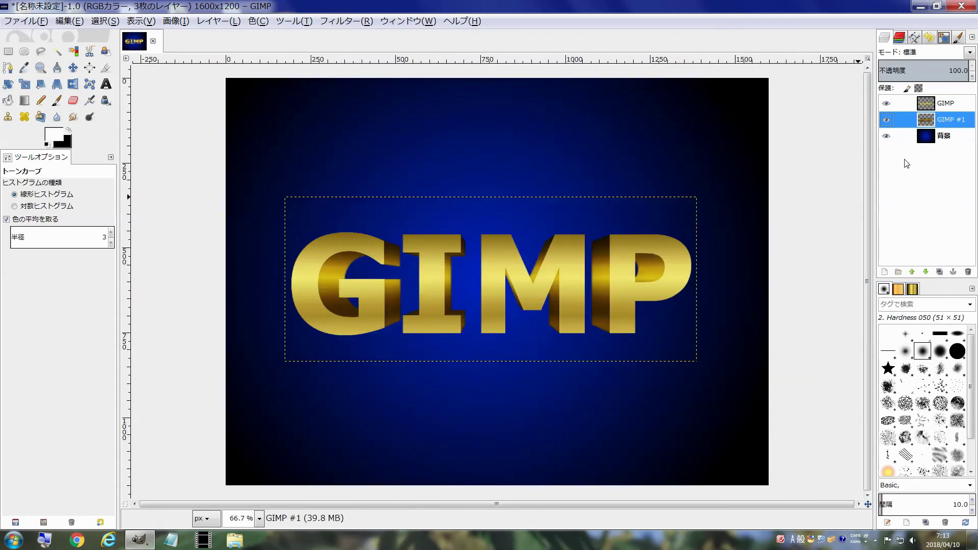
{"action": "left_click", "coordinate": [925, 137]}
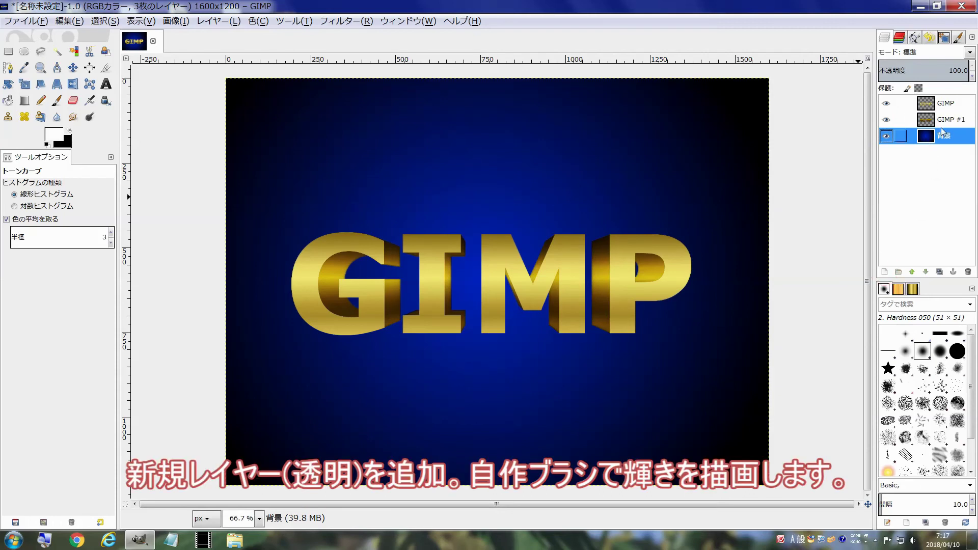
- Add a transparent top layer and set the Paintbrush to the custom sparkle brush at size 397.34
{"action": "key", "text": "Home"}
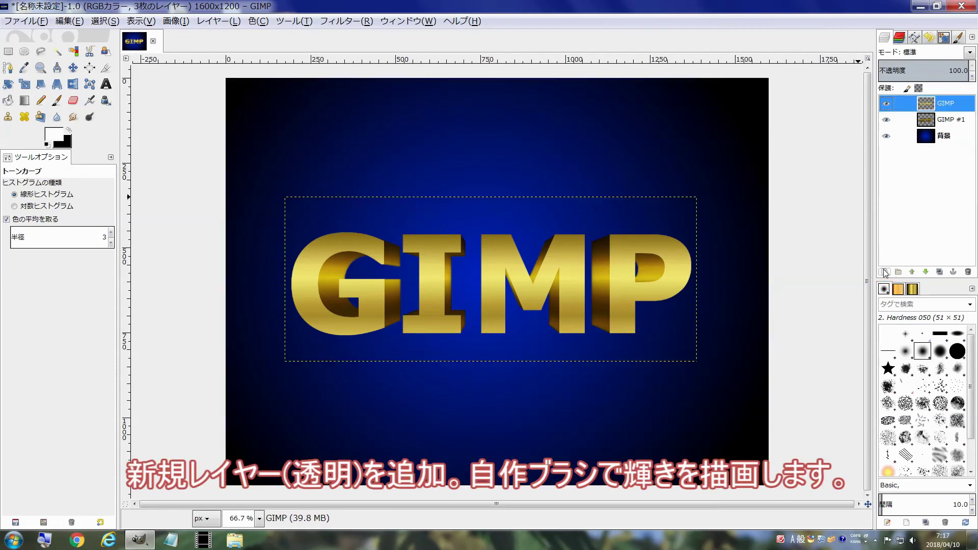
{"action": "left_click", "coordinate": [885, 274]}
{"action": "left_click", "coordinate": [868, 376]}
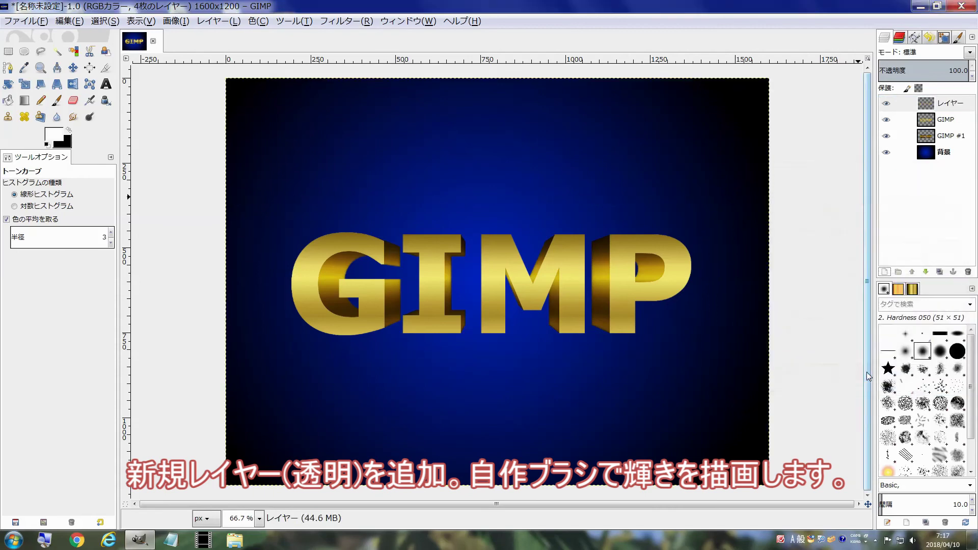
{"action": "left_click", "coordinate": [909, 338]}
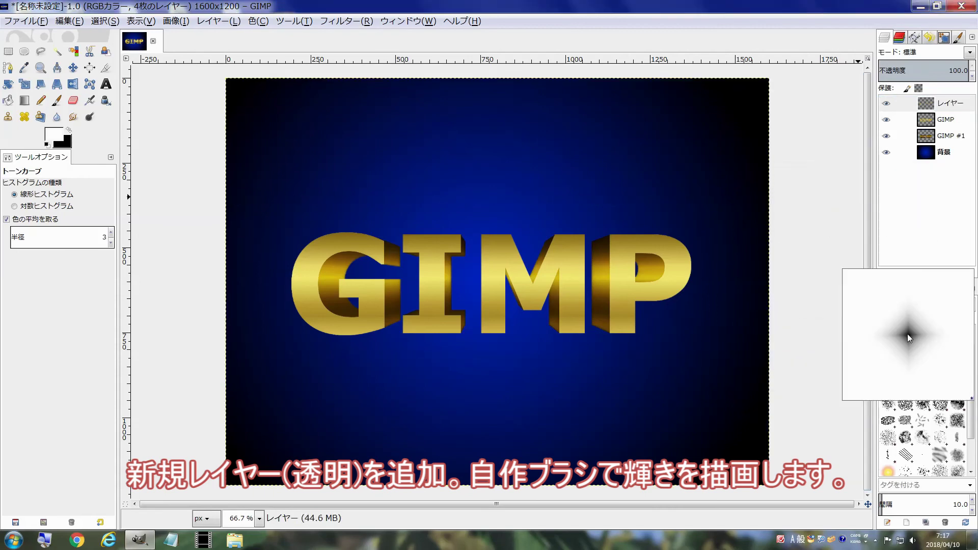
{"action": "left_click", "coordinate": [59, 103]}
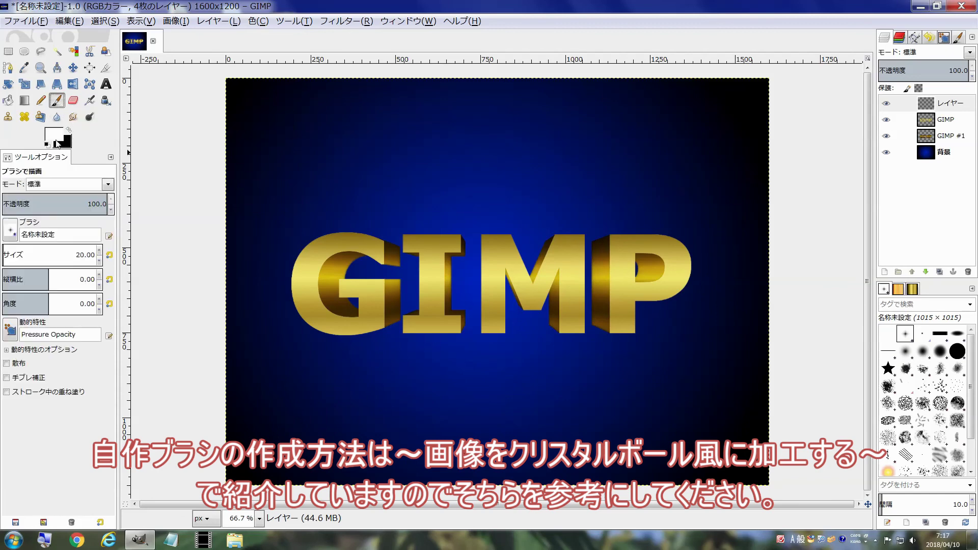
{"action": "left_click", "coordinate": [39, 254]}
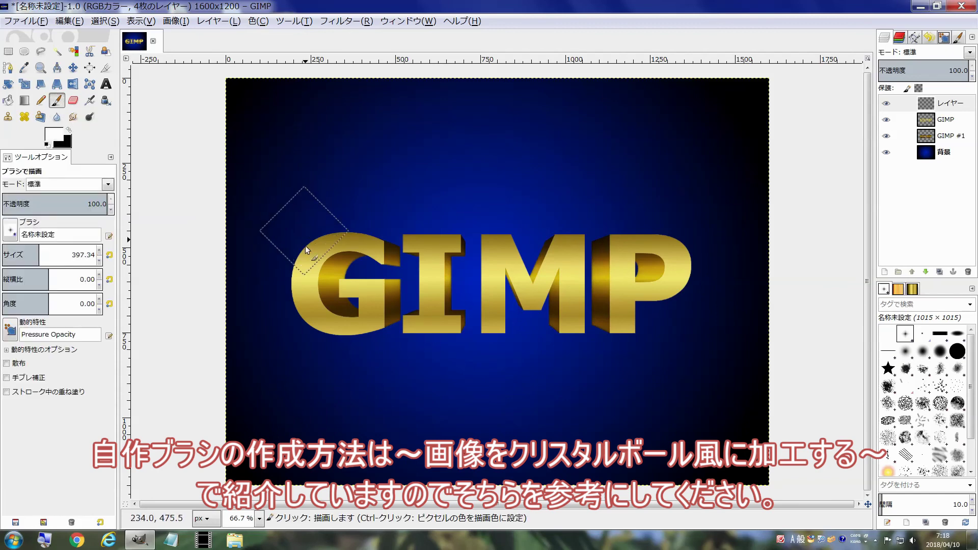
- Stamp seven white sparkles around the G, I, M and P letters
{"action": "left_click", "coordinate": [296, 263]}
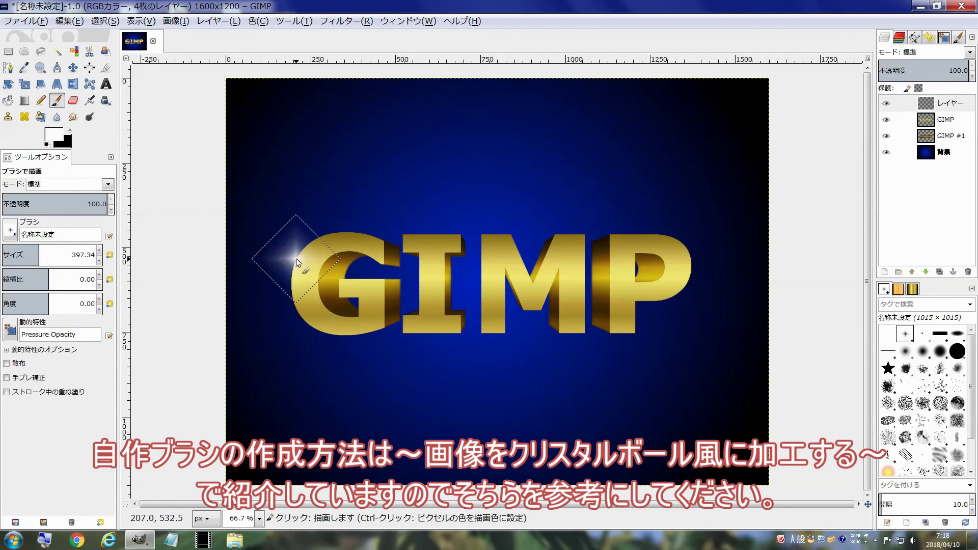
{"action": "left_click", "coordinate": [444, 273]}
{"action": "left_click", "coordinate": [611, 273]}
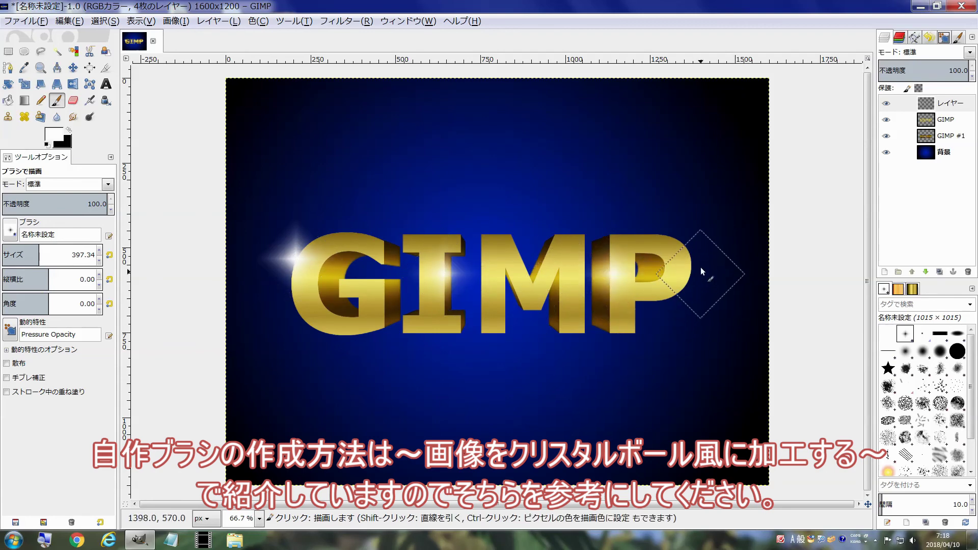
{"action": "left_click", "coordinate": [692, 267]}
{"action": "left_click", "coordinate": [621, 330]}
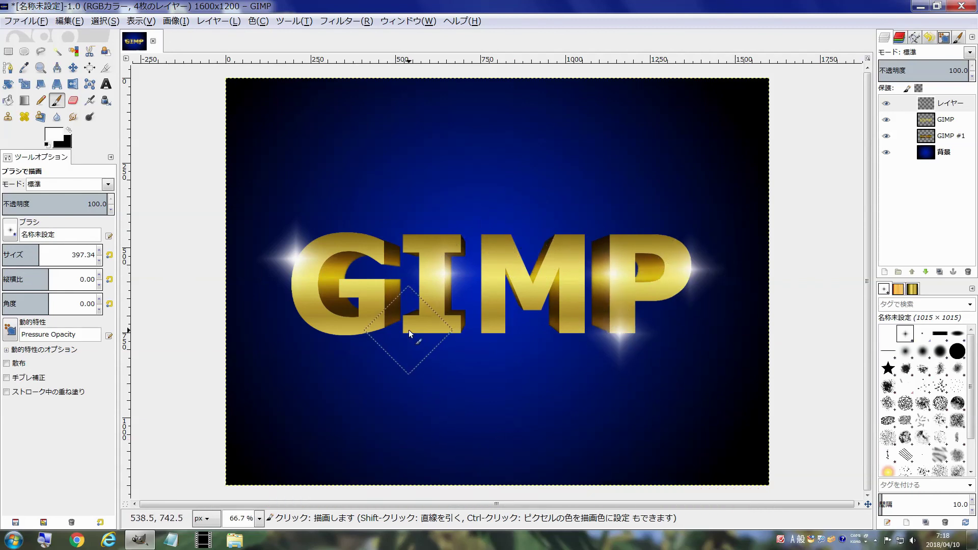
{"action": "left_click", "coordinate": [409, 329]}
{"action": "left_click", "coordinate": [566, 234]}
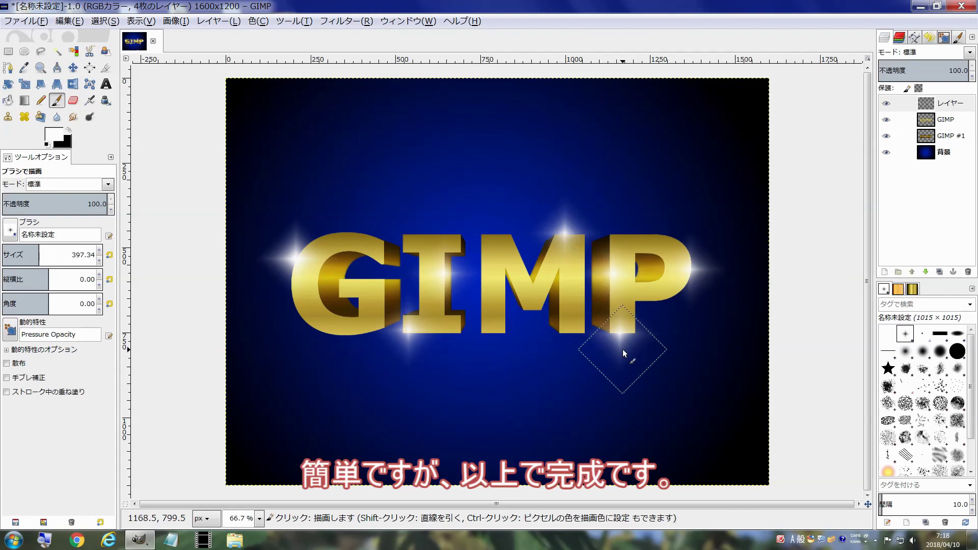